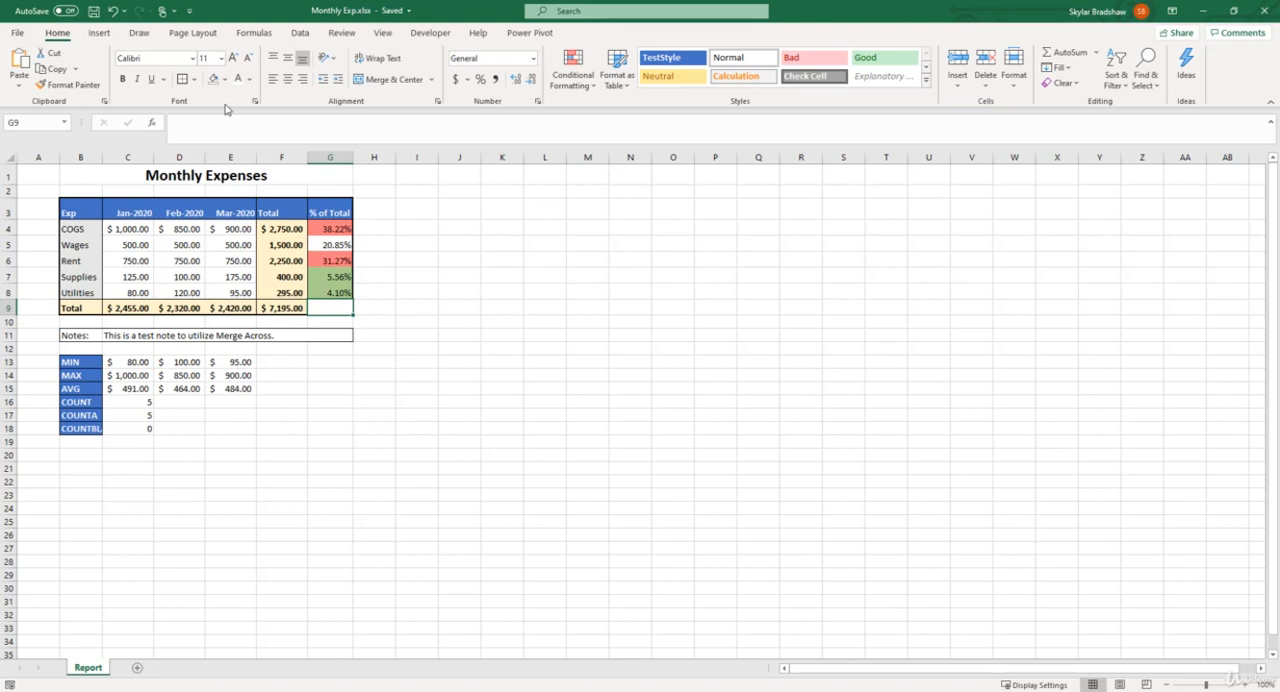
Search the online pictures for "report clip art".
{"action": "left_click", "coordinate": [108, 36]}
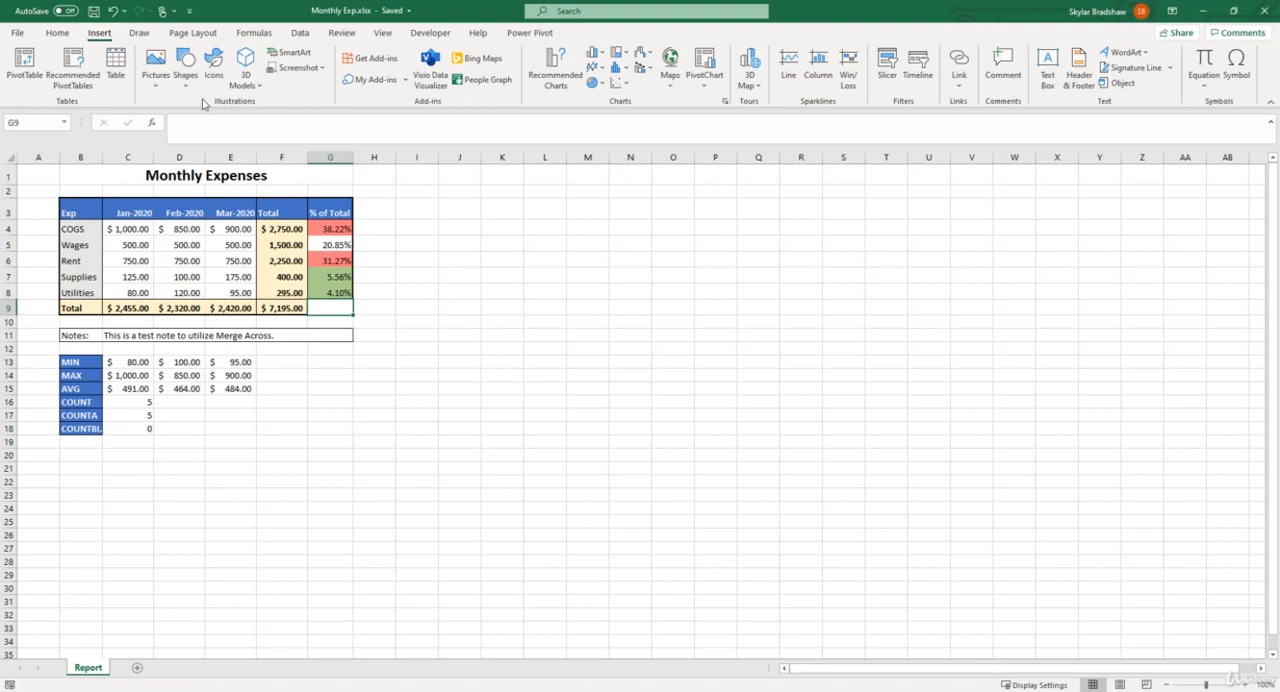
{"action": "left_click", "coordinate": [166, 89]}
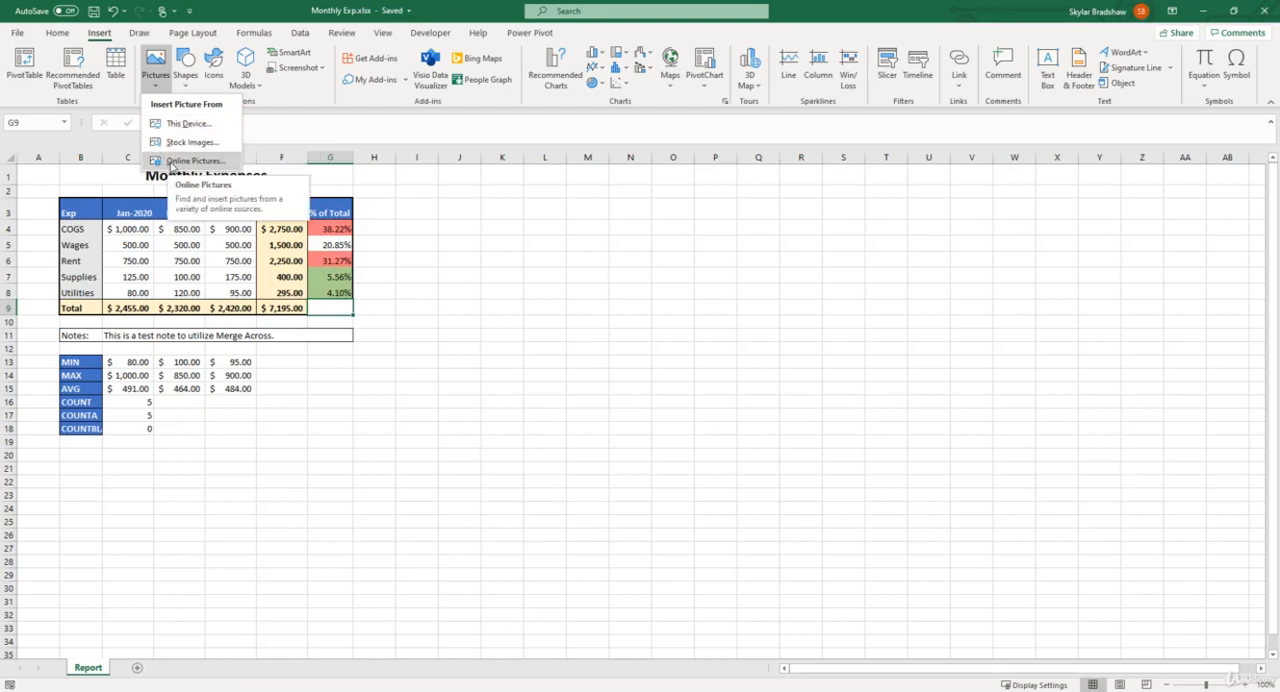
{"action": "left_click", "coordinate": [169, 163]}
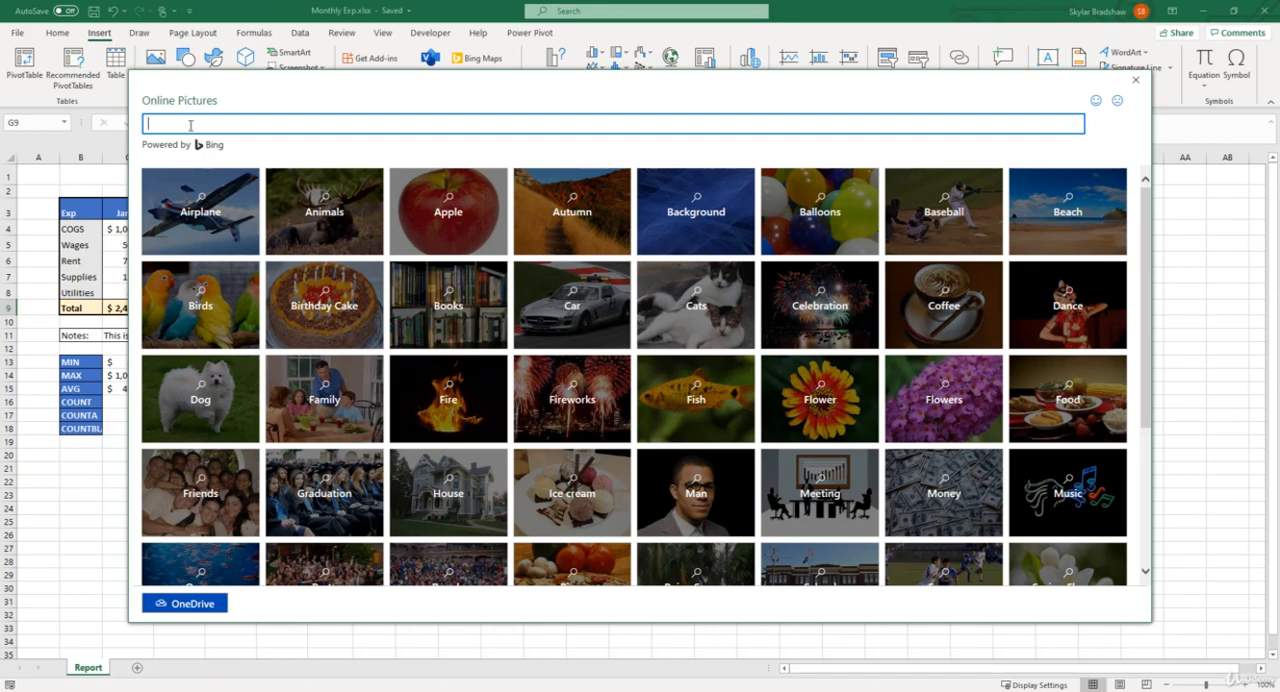
{"action": "type", "text": "report clip art"}
{"action": "key", "text": "Return"}
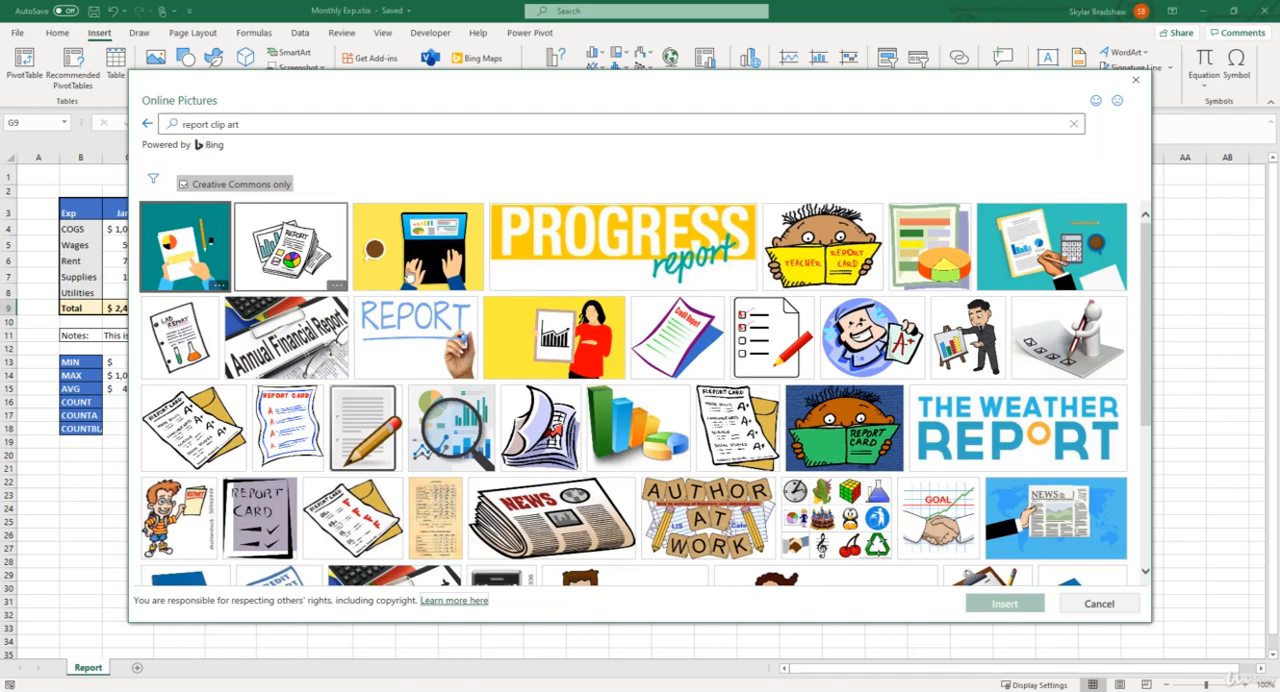
Insert the spreadsheet-with-pie-chart clip art, shrink it to about 0.47" square and place it in the title row above % of Total.
{"action": "scroll", "coordinate": [640, 390], "scroll_direction": "down", "scroll_amount": 3}
{"action": "scroll", "coordinate": [695, 403], "scroll_direction": "down", "scroll_amount": 8}
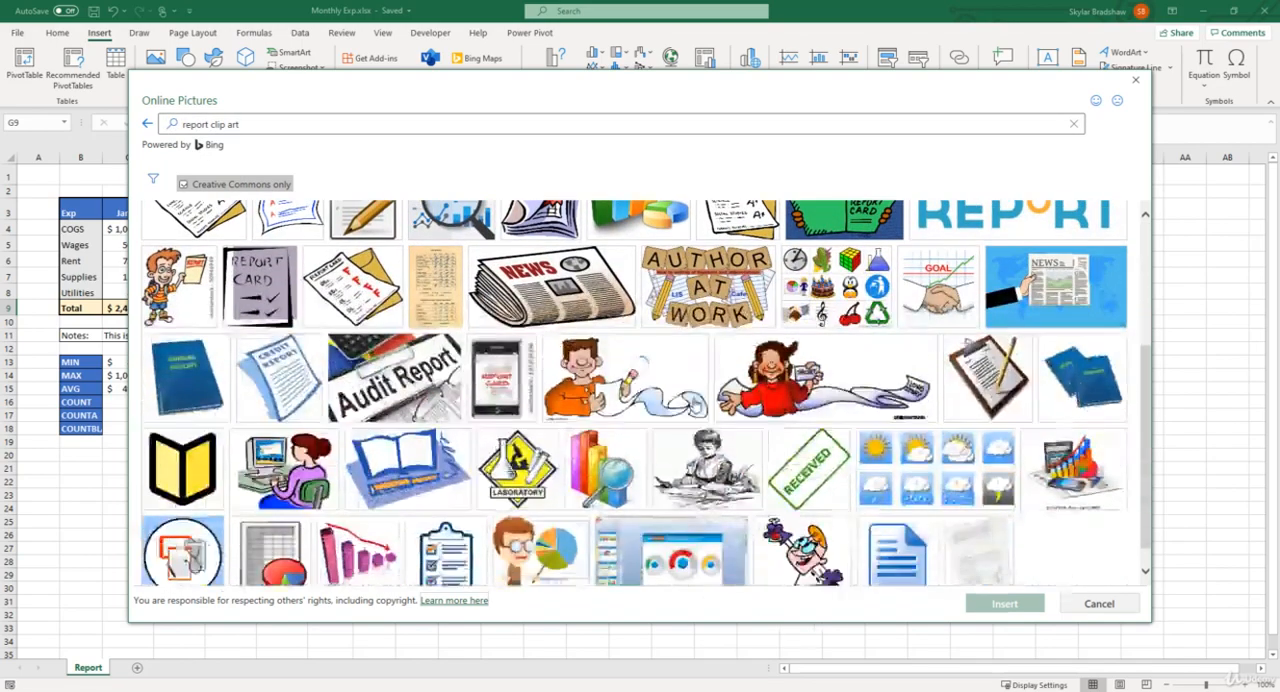
{"action": "scroll", "coordinate": [695, 403], "scroll_direction": "down", "scroll_amount": 1}
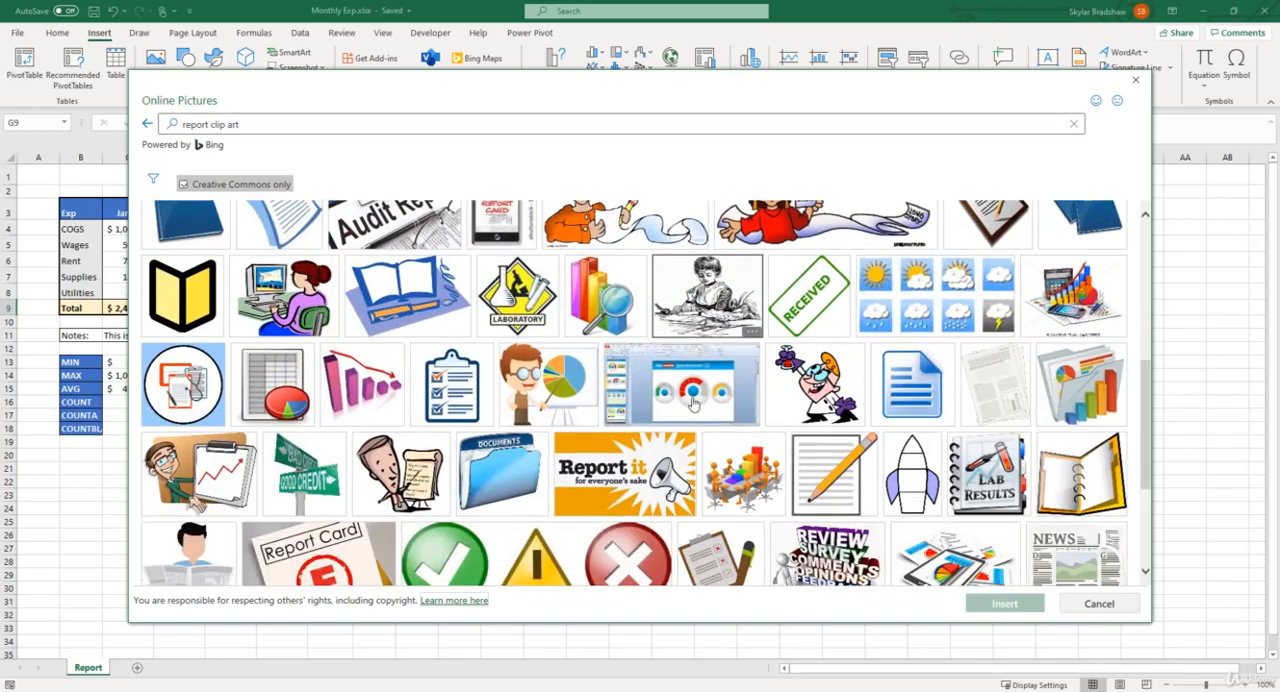
{"action": "left_click", "coordinate": [284, 392]}
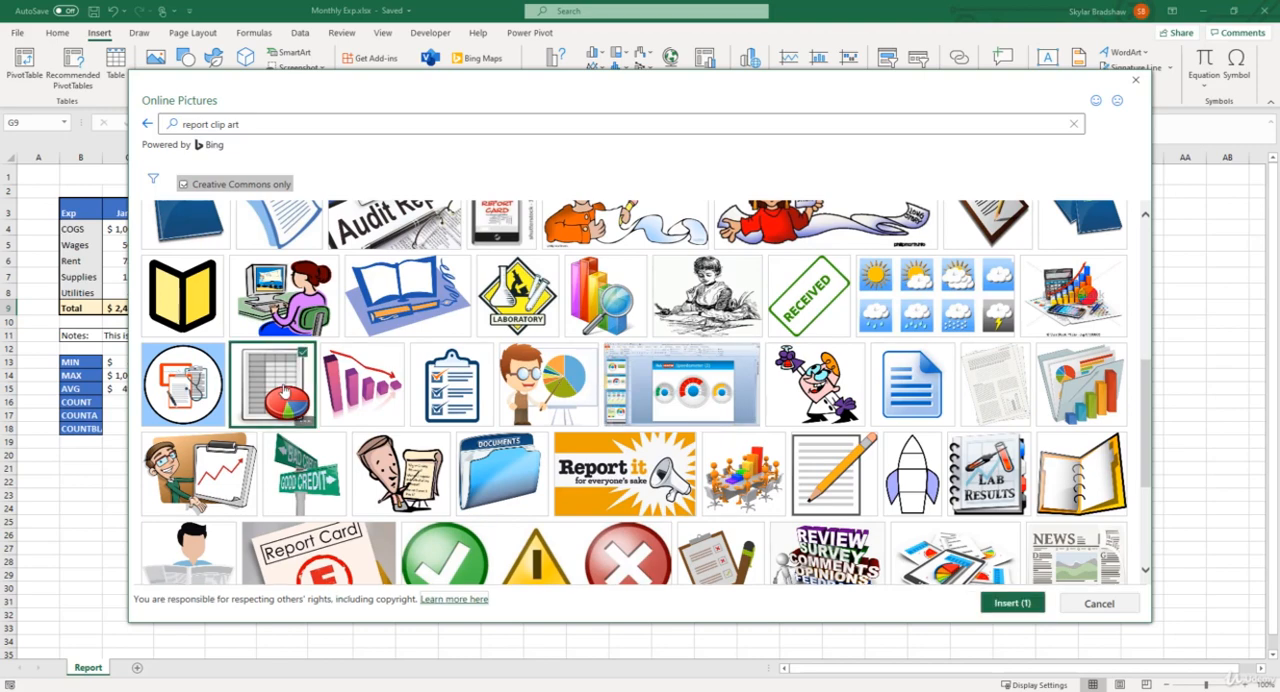
{"action": "left_click", "coordinate": [1024, 606]}
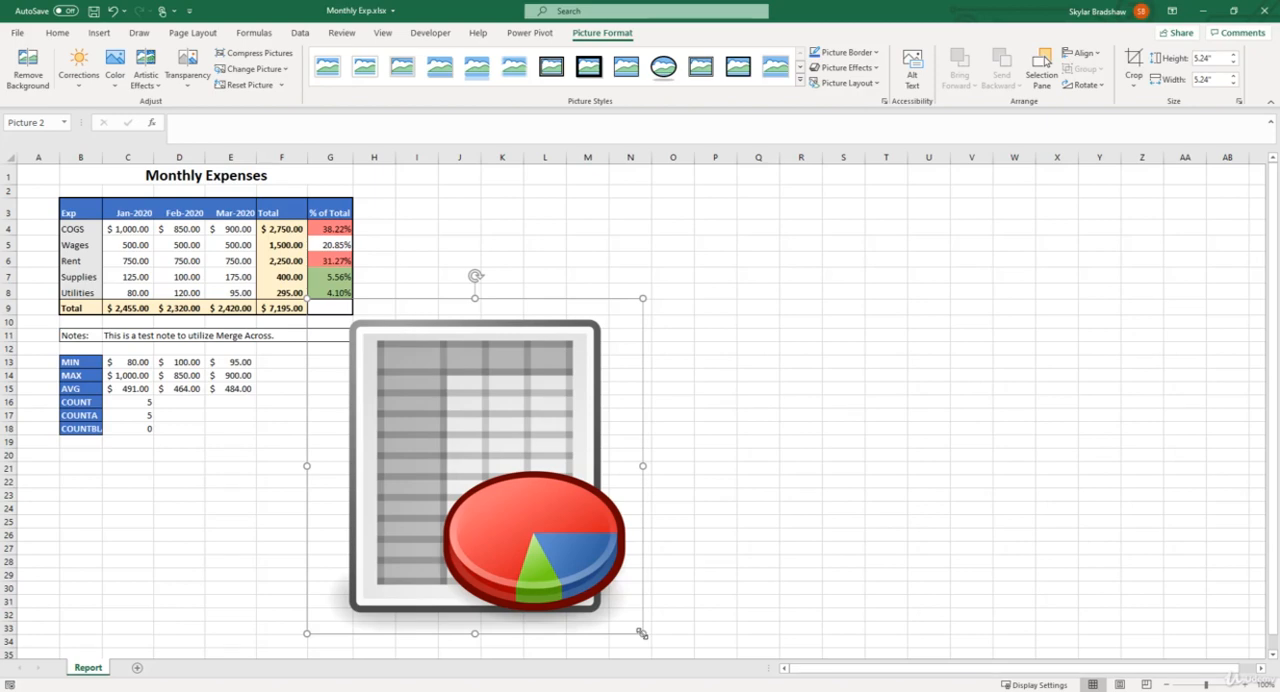
{"action": "left_click_drag", "start_coordinate": [643, 630], "coordinate": [339, 188]}
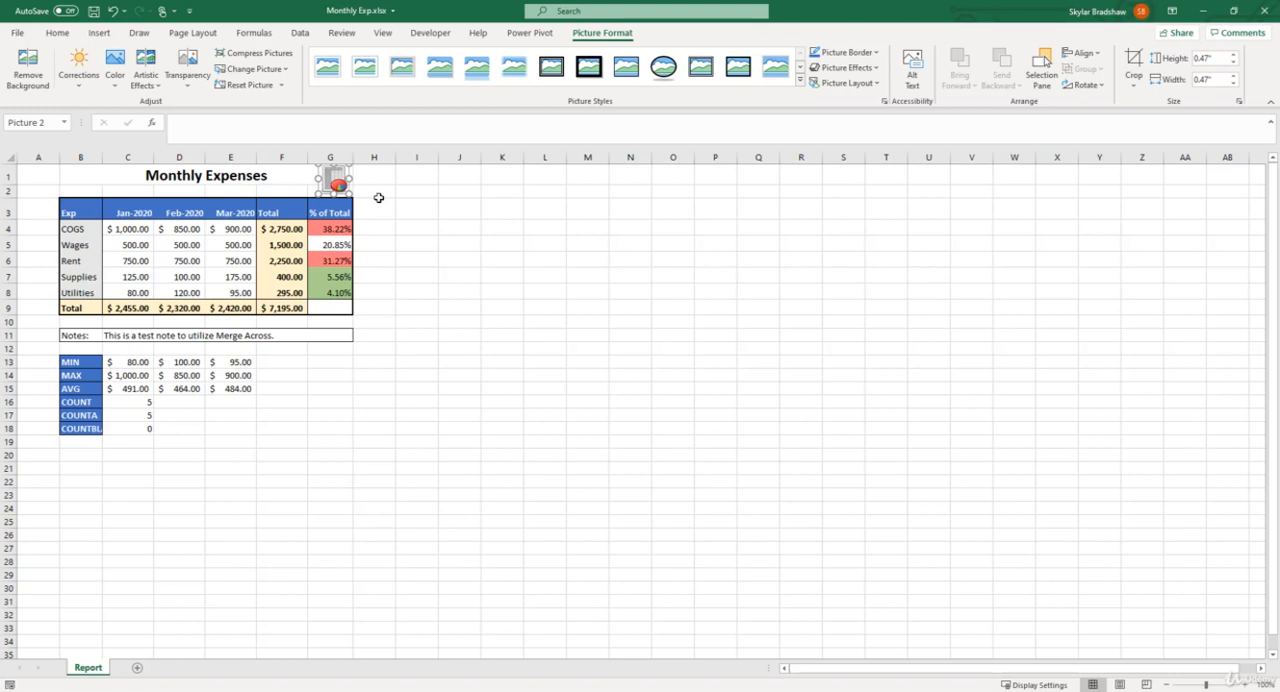
Fill the merged Monthly Expenses title cell with the theme blue and make its text white.
{"action": "left_click", "coordinate": [136, 175]}
{"action": "left_click", "coordinate": [224, 79]}
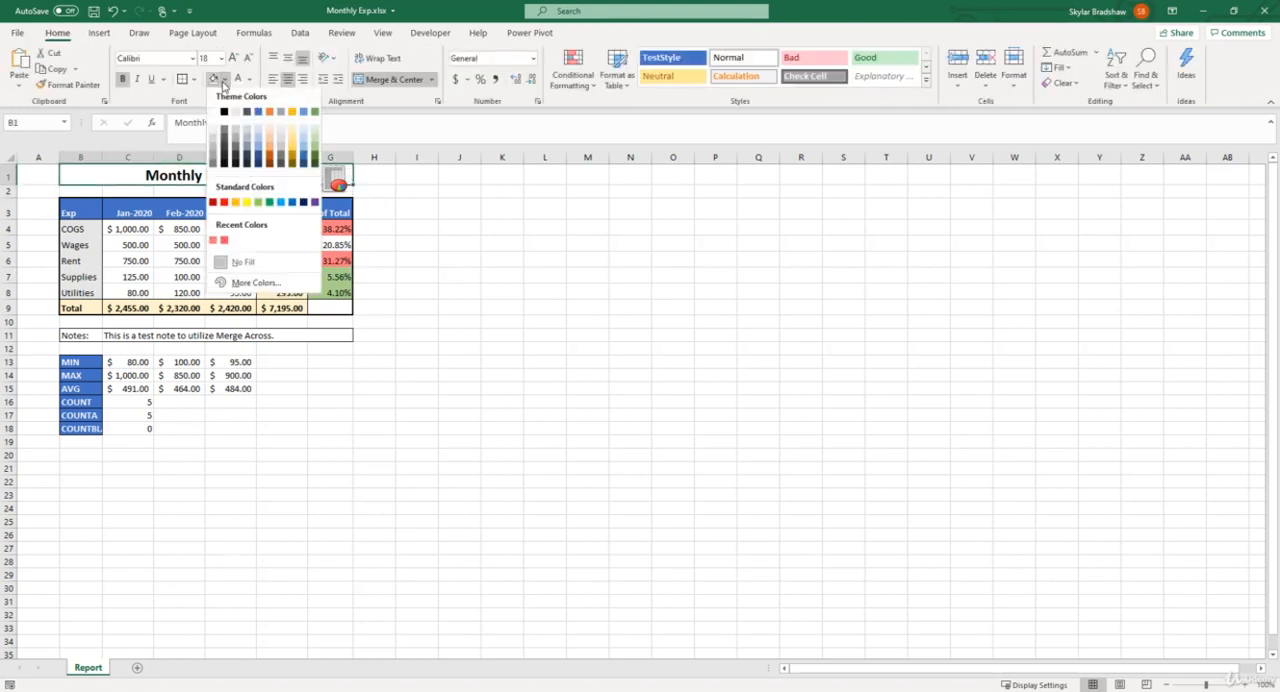
{"action": "left_click", "coordinate": [257, 114]}
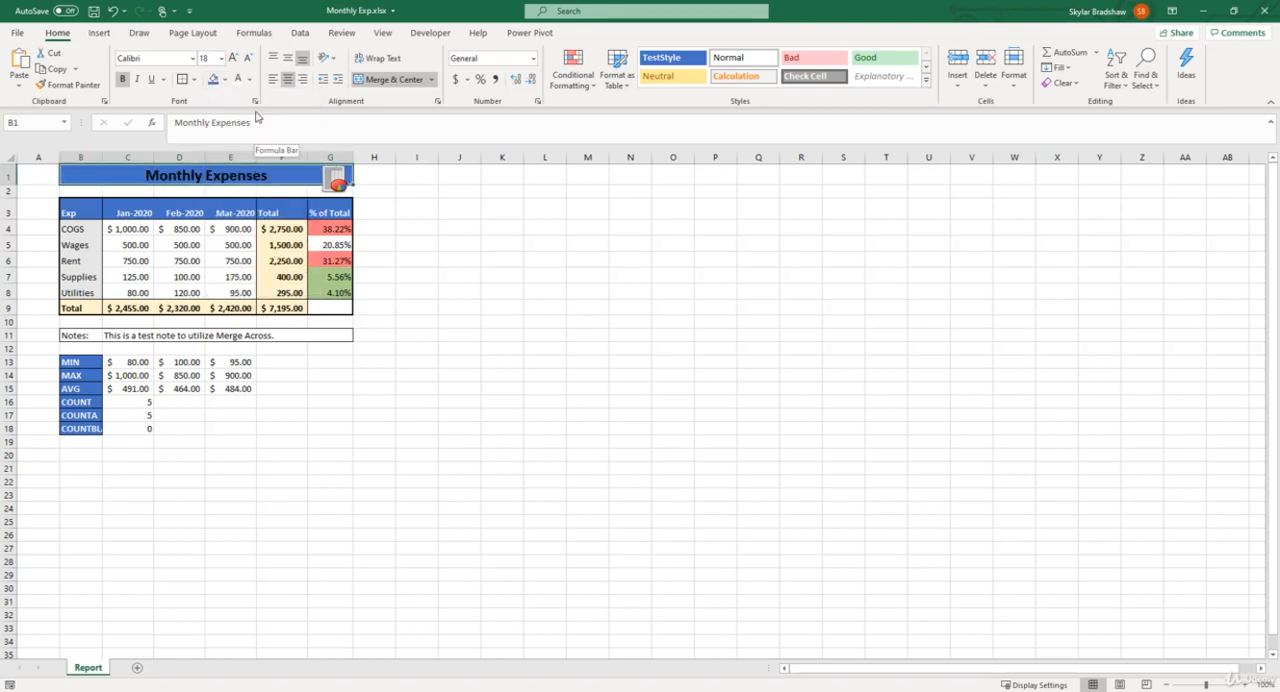
{"action": "left_click", "coordinate": [238, 79]}
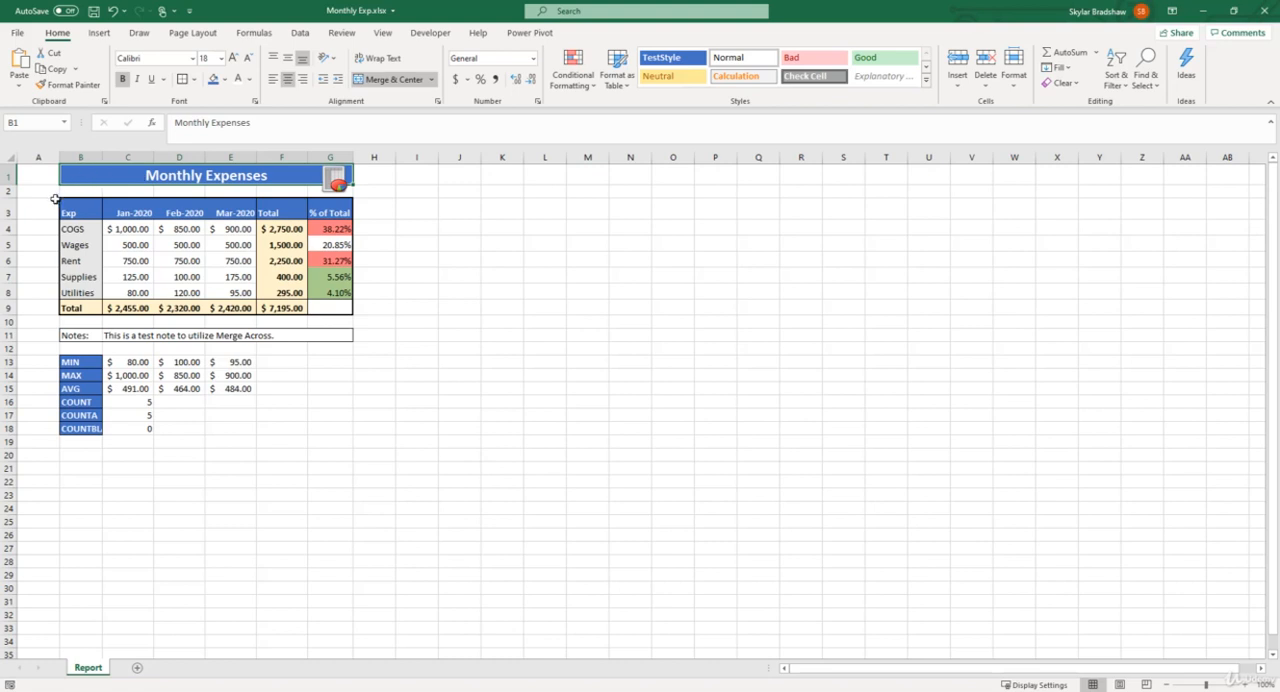
Increase the height of row 1 to fit the picture and middle-align the Monthly Expenses title vertically.
{"action": "left_click_drag", "start_coordinate": [9, 188], "coordinate": [9, 196]}
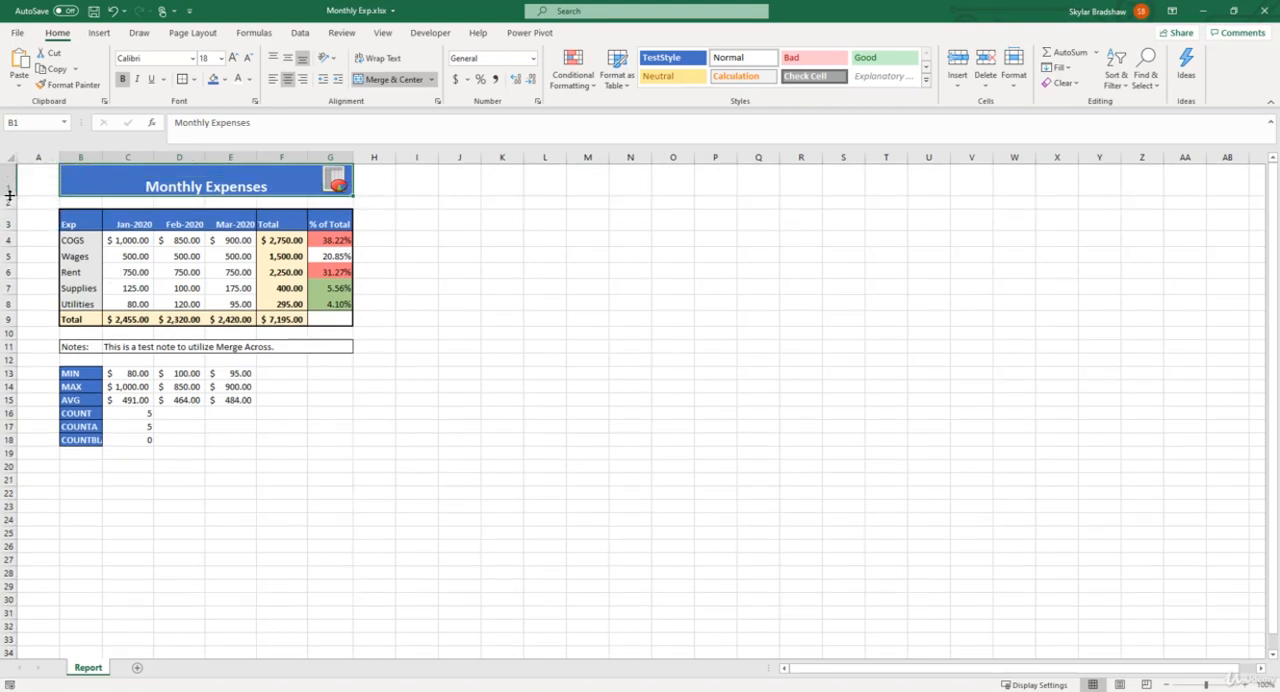
{"action": "left_click", "coordinate": [334, 178]}
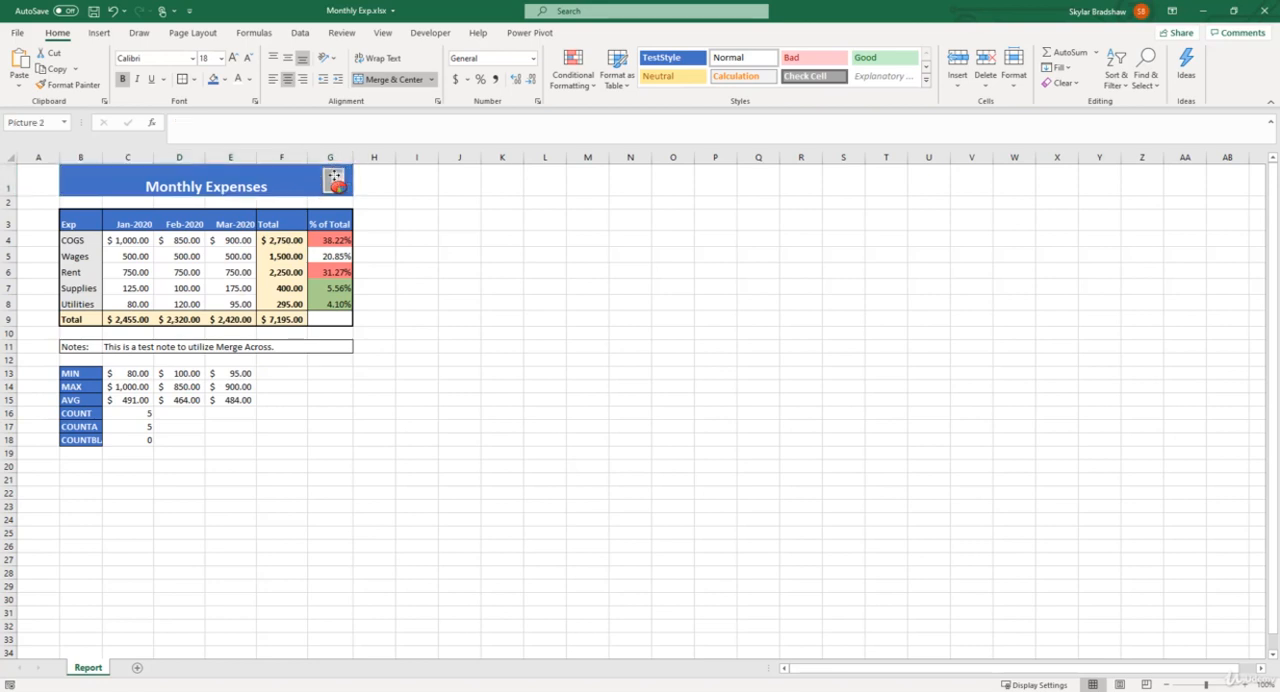
{"action": "left_click", "coordinate": [269, 178]}
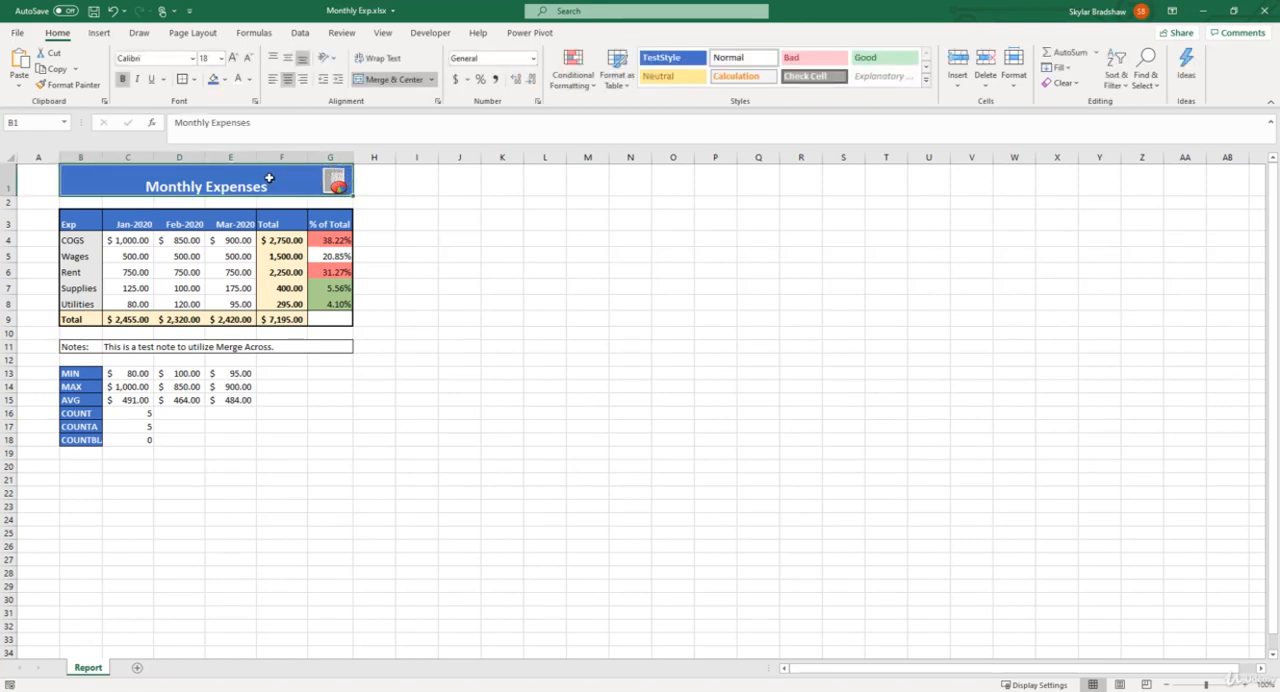
{"action": "left_click", "coordinate": [288, 58]}
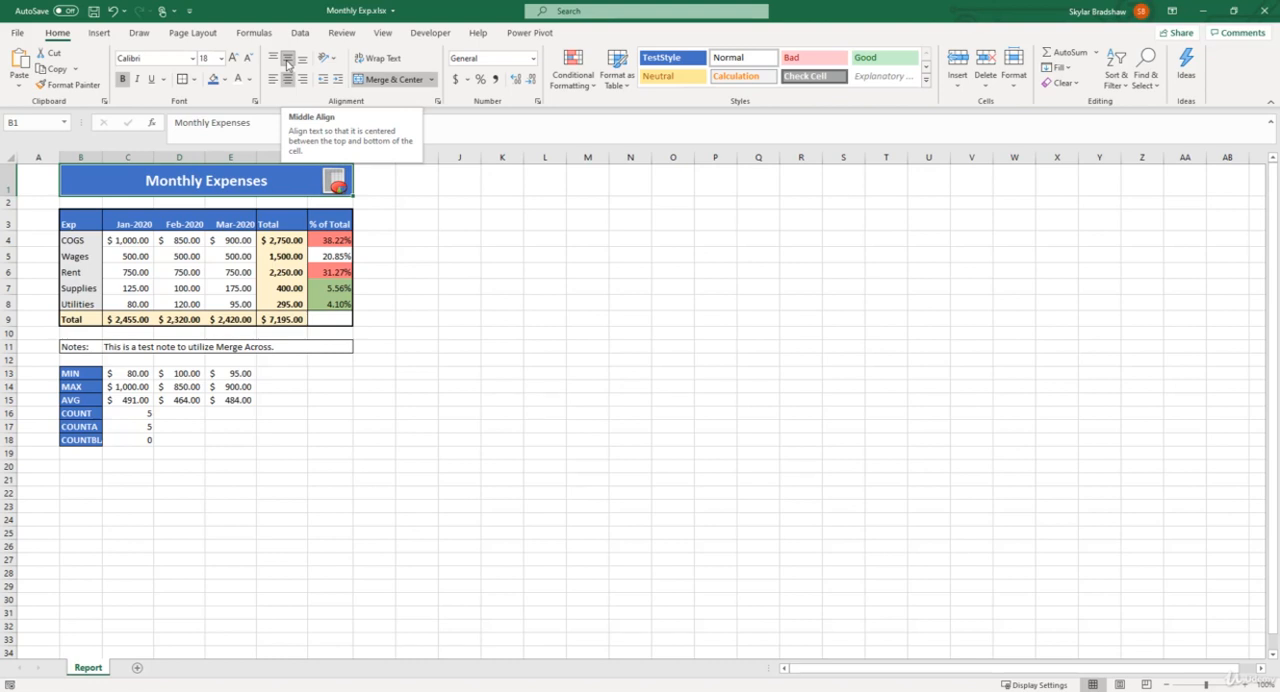
Increase the Monthly Expenses title's font size to 20 and apply a bottom border to its cell.
{"action": "left_click", "coordinate": [233, 58]}
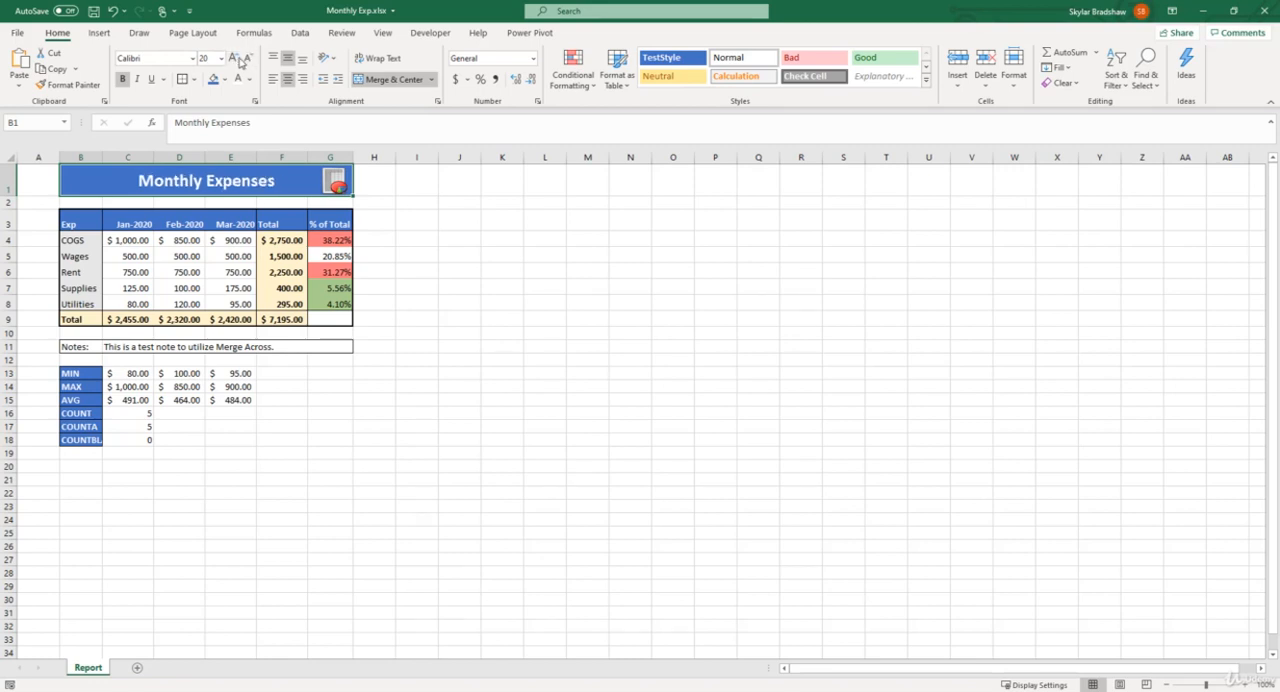
{"action": "left_click", "coordinate": [193, 79]}
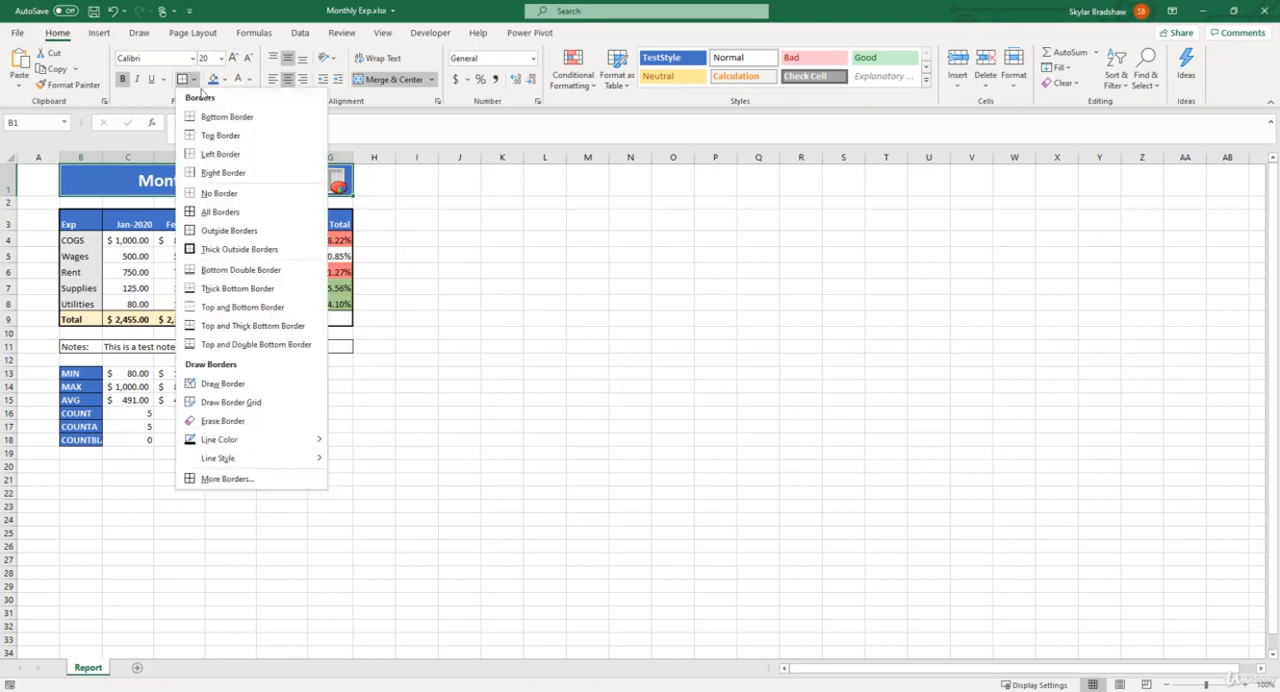
{"action": "left_click", "coordinate": [240, 122]}
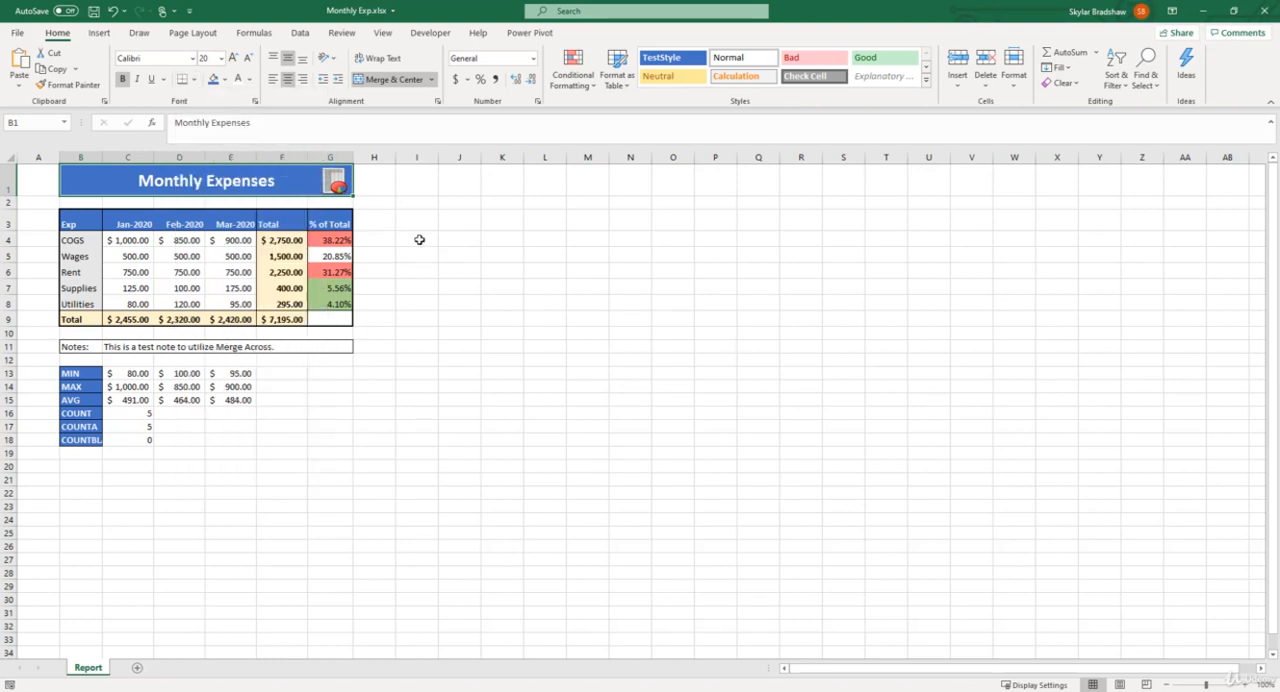
{"action": "left_click", "coordinate": [419, 240]}
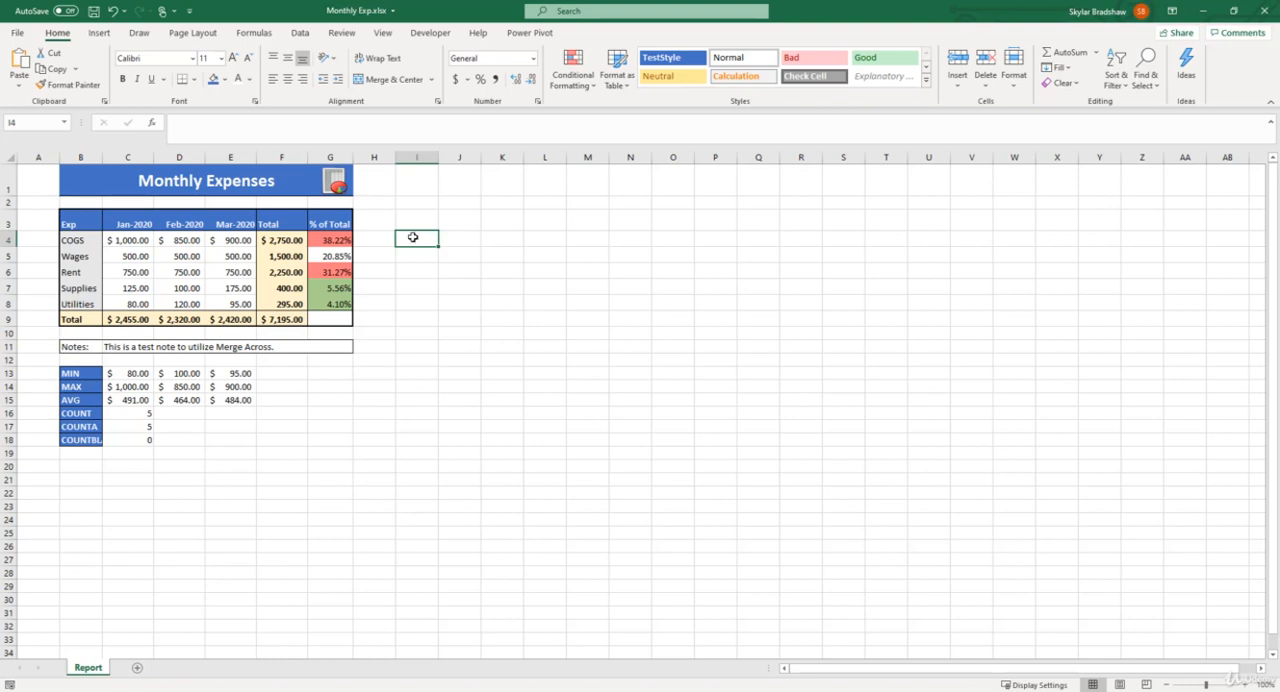
Draw a horizontal line arrow about 0.81" wide beside the Rent row, just outside the % of Total column.
{"action": "left_click", "coordinate": [103, 34]}
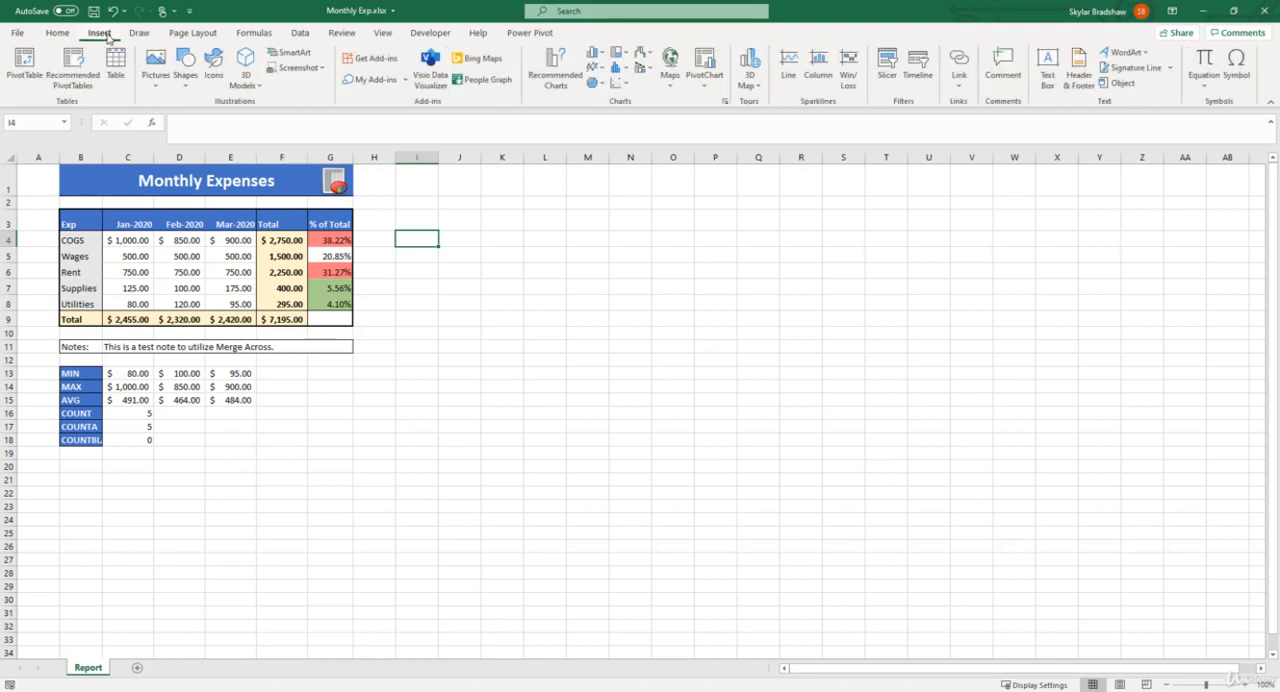
{"action": "left_click", "coordinate": [186, 80]}
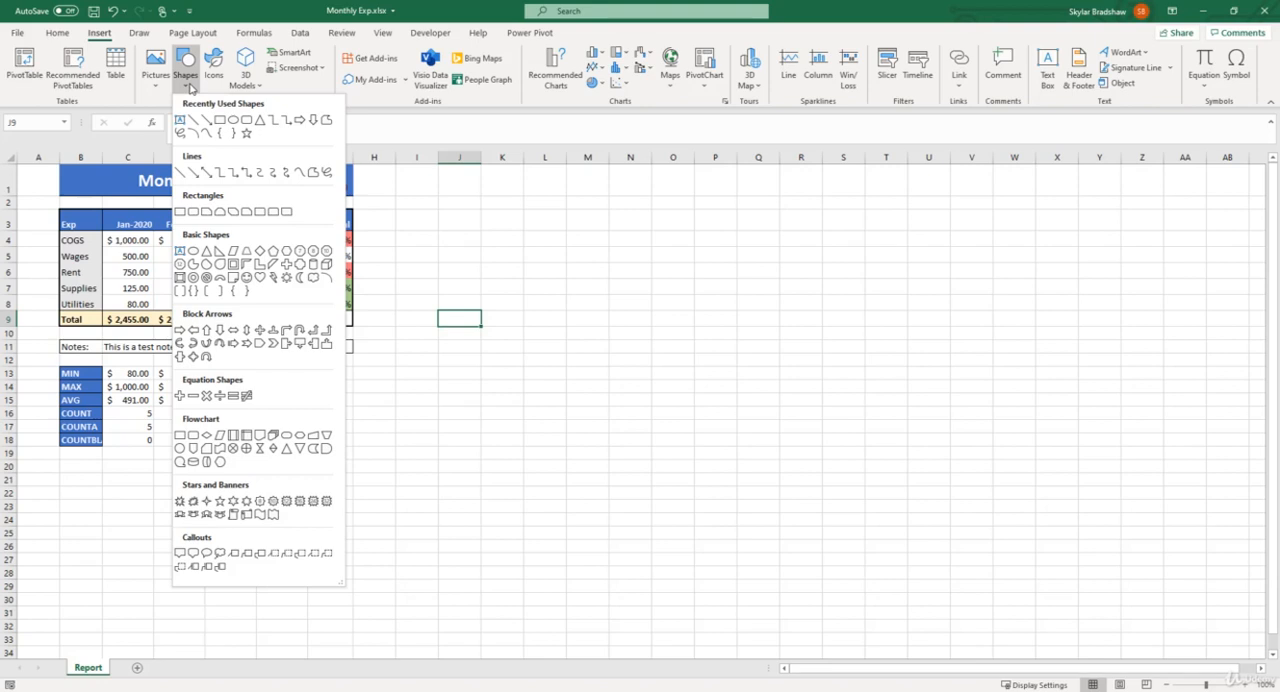
{"action": "left_click", "coordinate": [195, 174]}
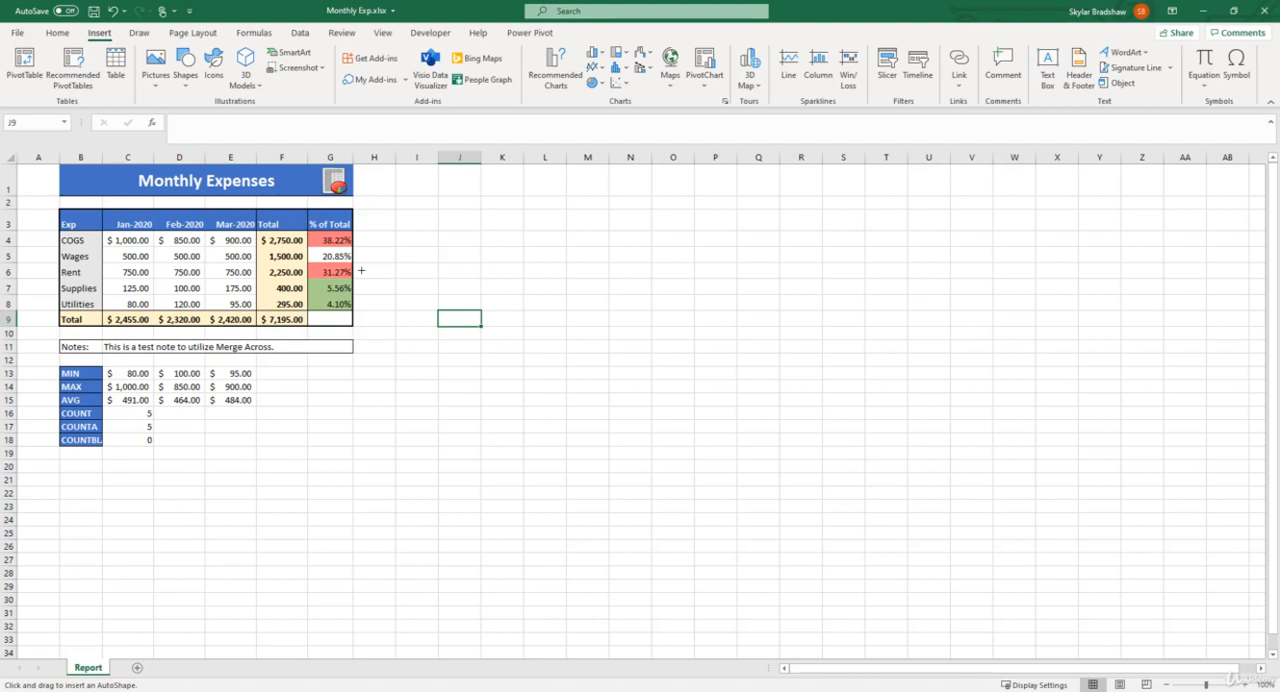
{"action": "left_click_drag", "start_coordinate": [361, 270], "coordinate": [414, 270]}
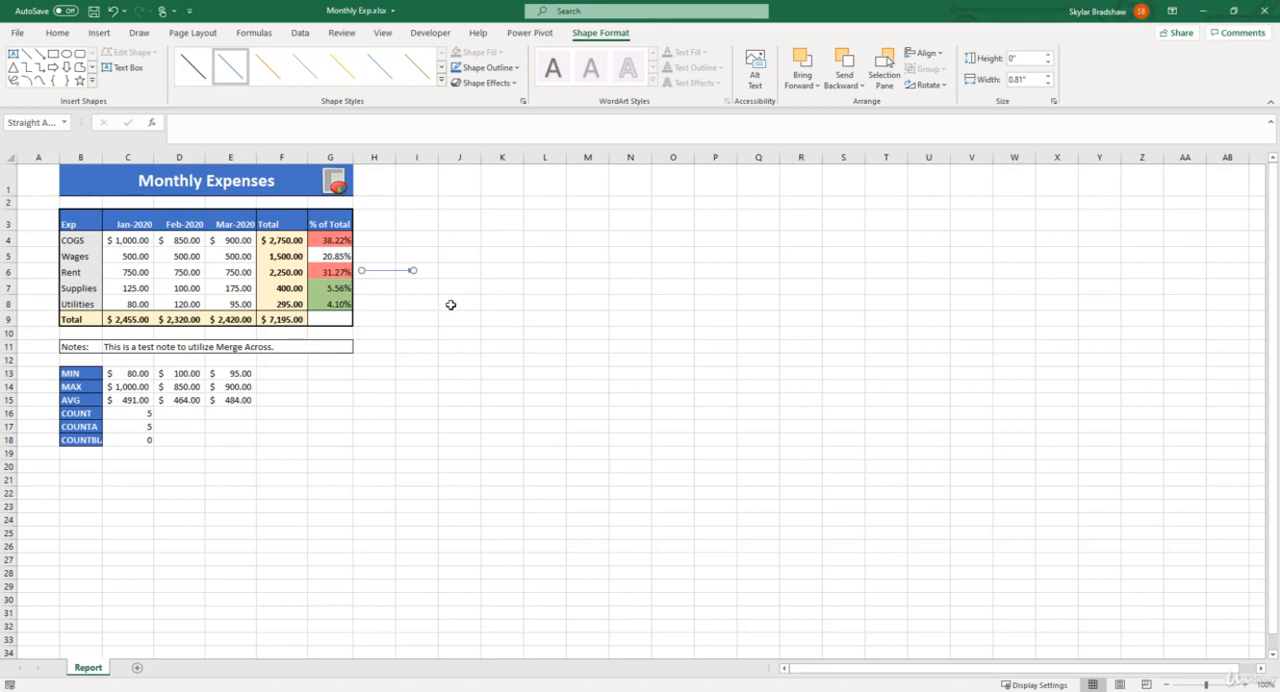
{"action": "left_click", "coordinate": [450, 304]}
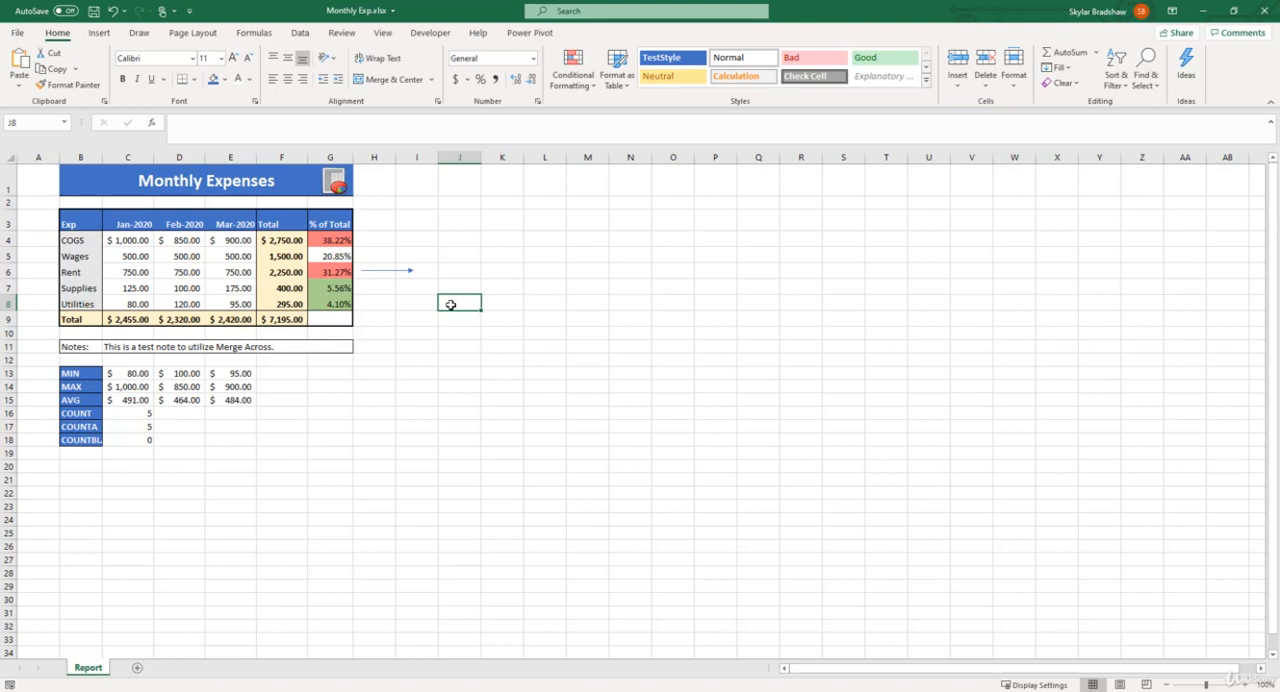
Set the outline weight of the arrow beside the Rent row to 6 pt.
{"action": "left_click", "coordinate": [410, 270]}
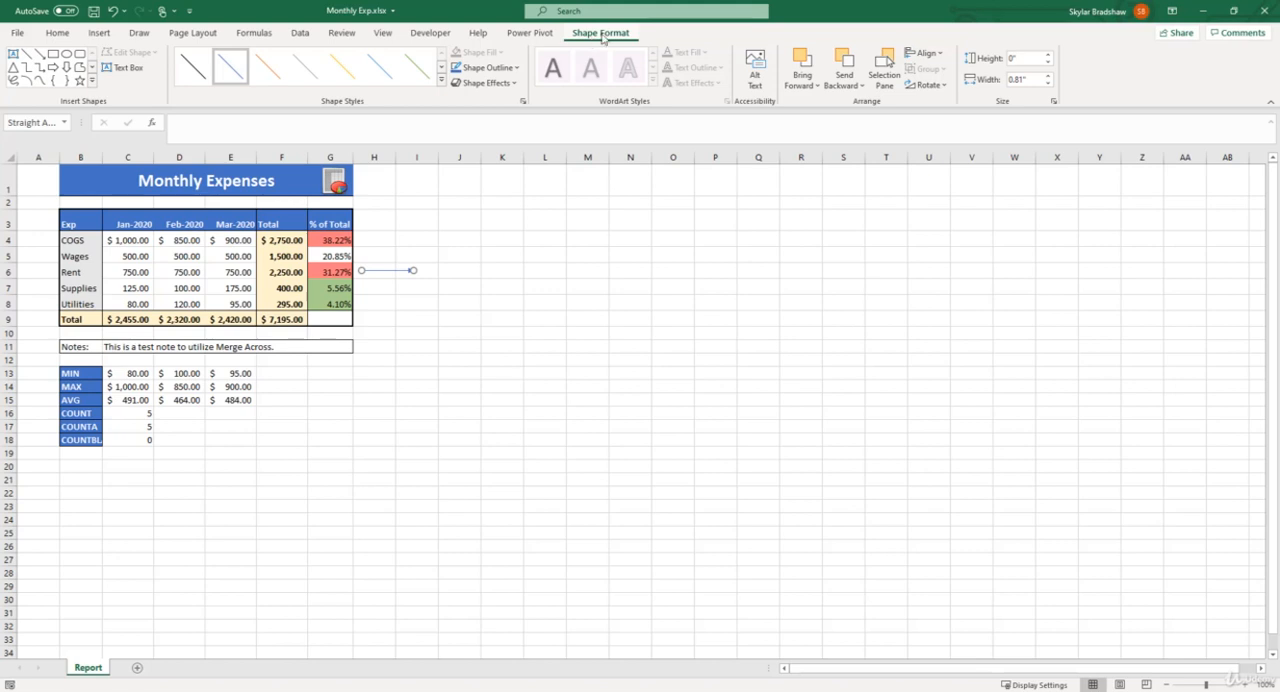
{"action": "left_click", "coordinate": [517, 68]}
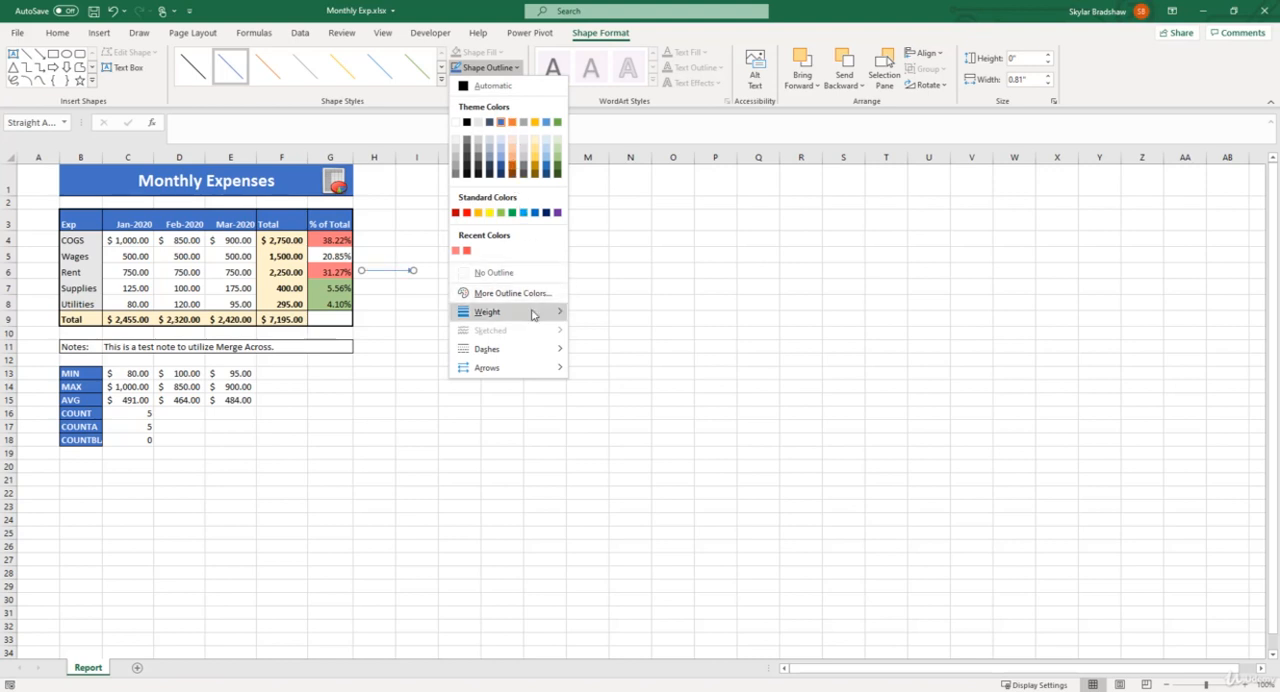
{"action": "mouse_move", "coordinate": [533, 316]}
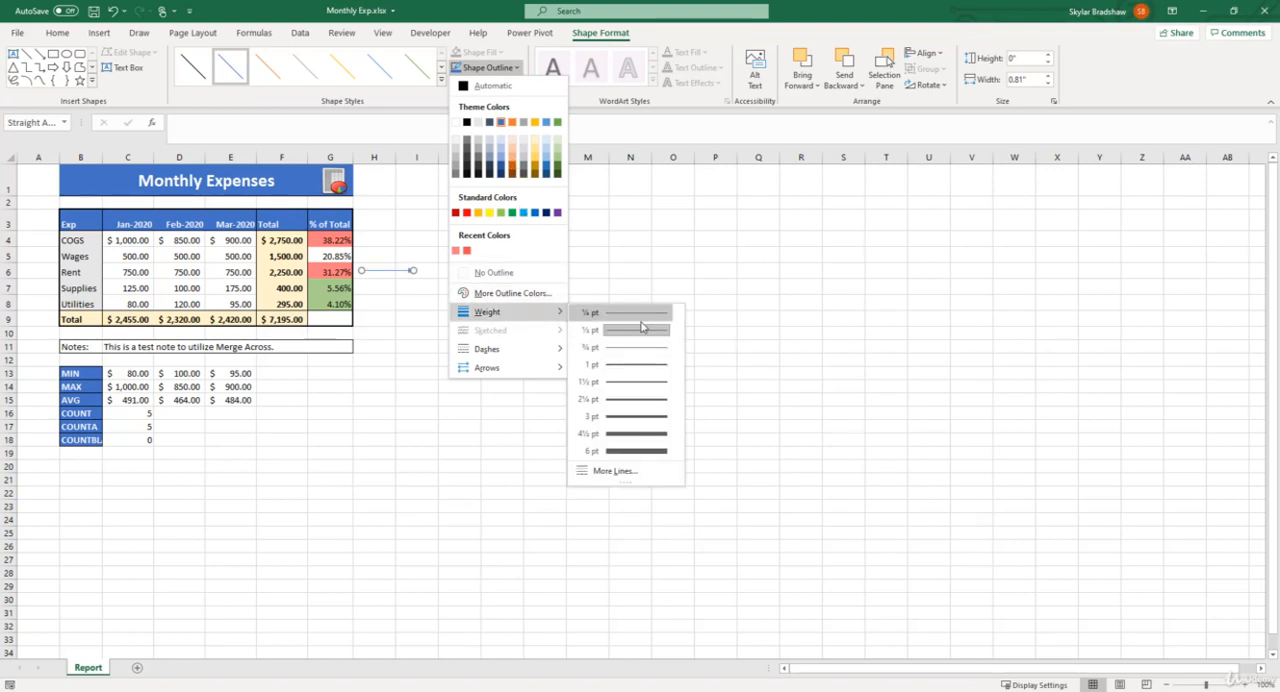
{"action": "left_click", "coordinate": [630, 453]}
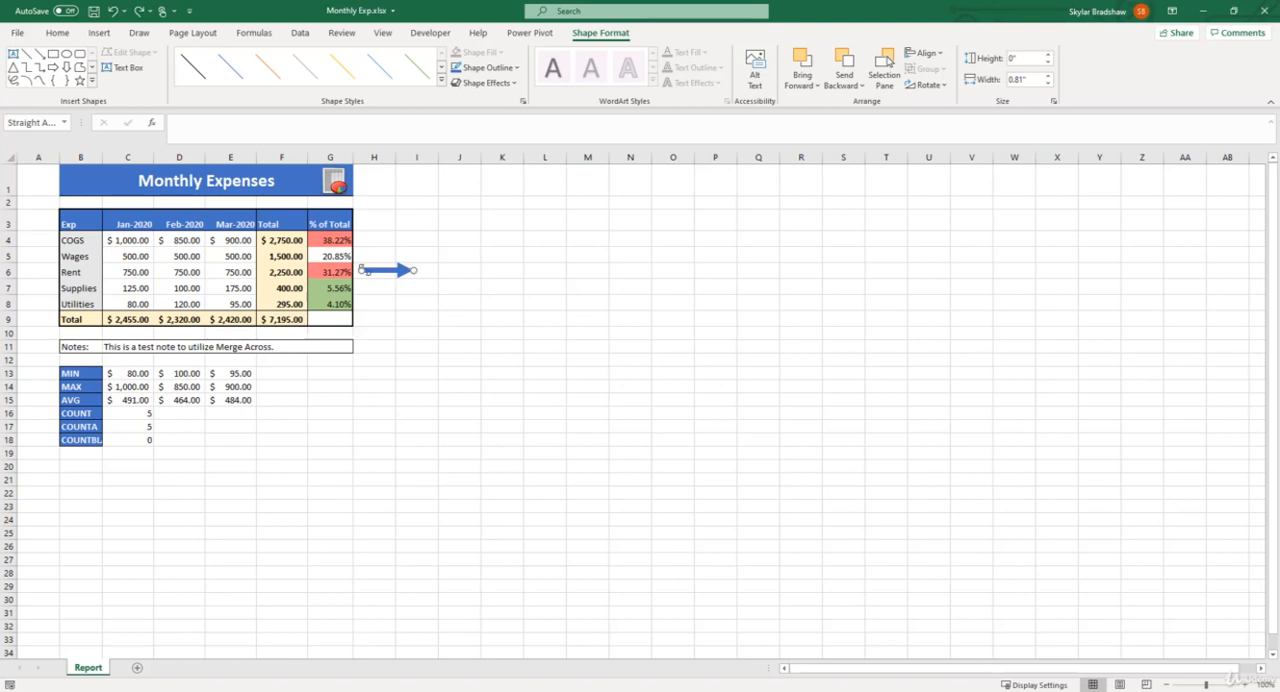
Reverse the arrow so it points at Rent's % of Total cell, about 0.89" wide, and set its outline color to red.
{"action": "left_click_drag", "start_coordinate": [362, 270], "coordinate": [470, 271]}
{"action": "left_click_drag", "start_coordinate": [442, 270], "coordinate": [387, 271]}
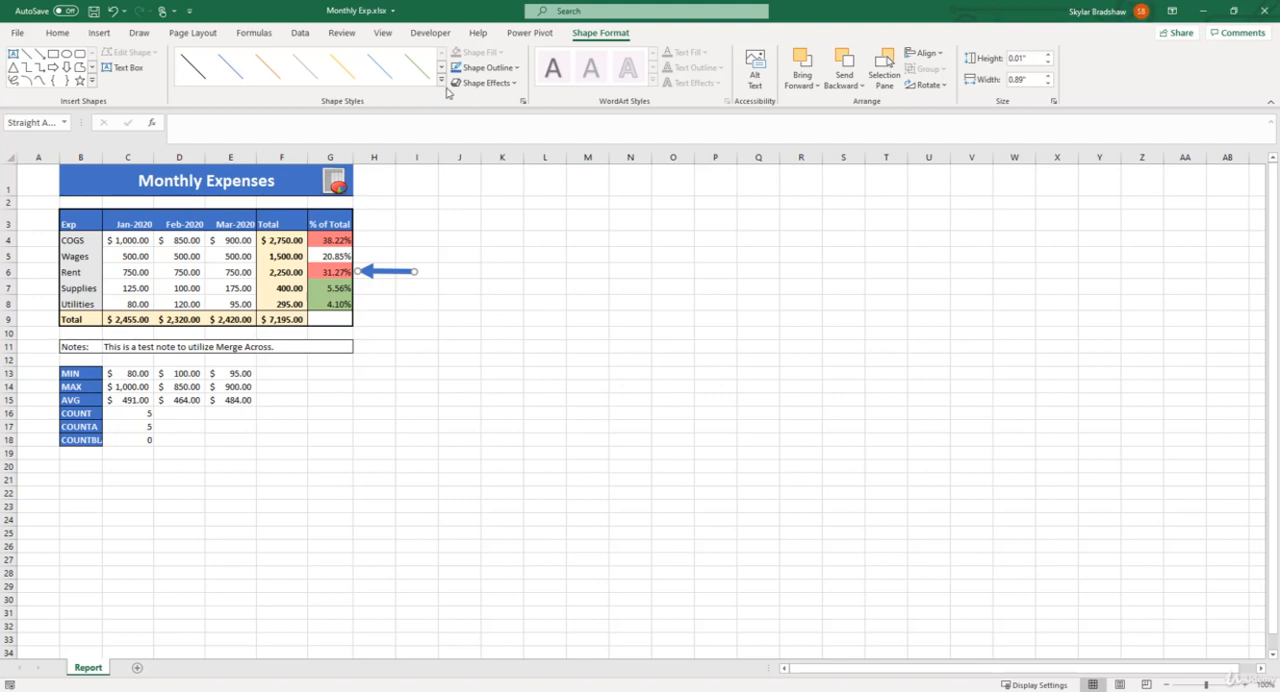
{"action": "left_click", "coordinate": [487, 68]}
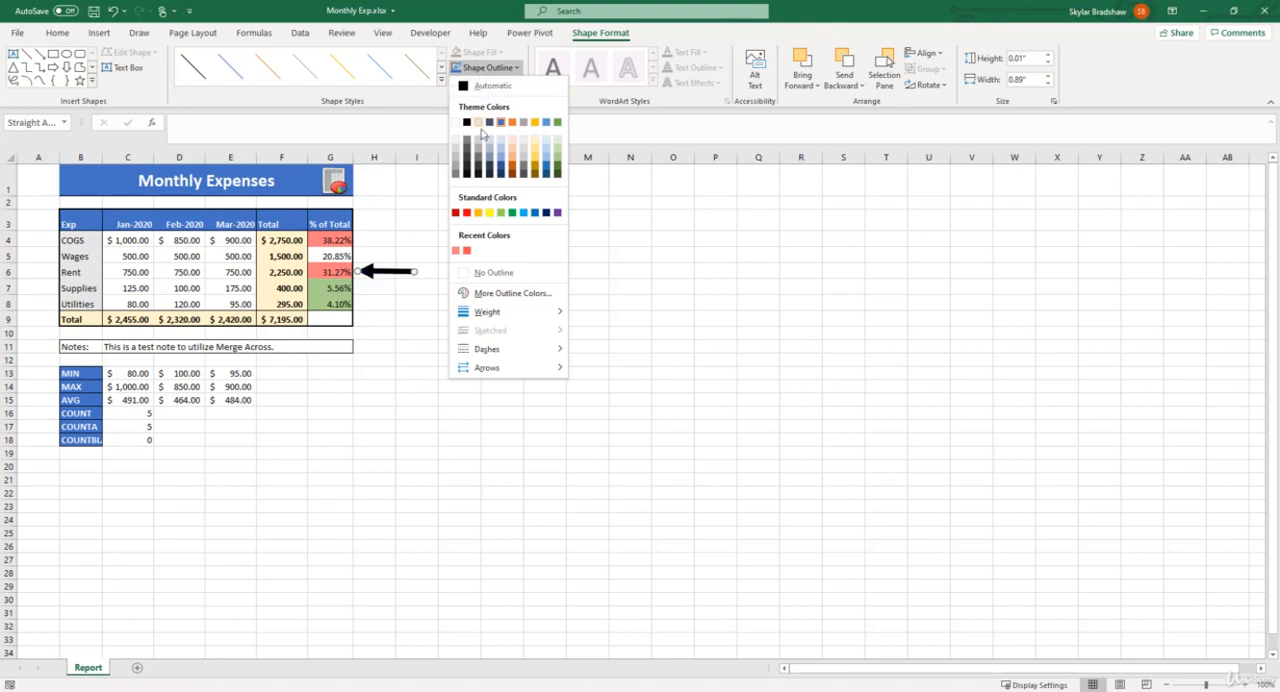
{"action": "left_click", "coordinate": [467, 213]}
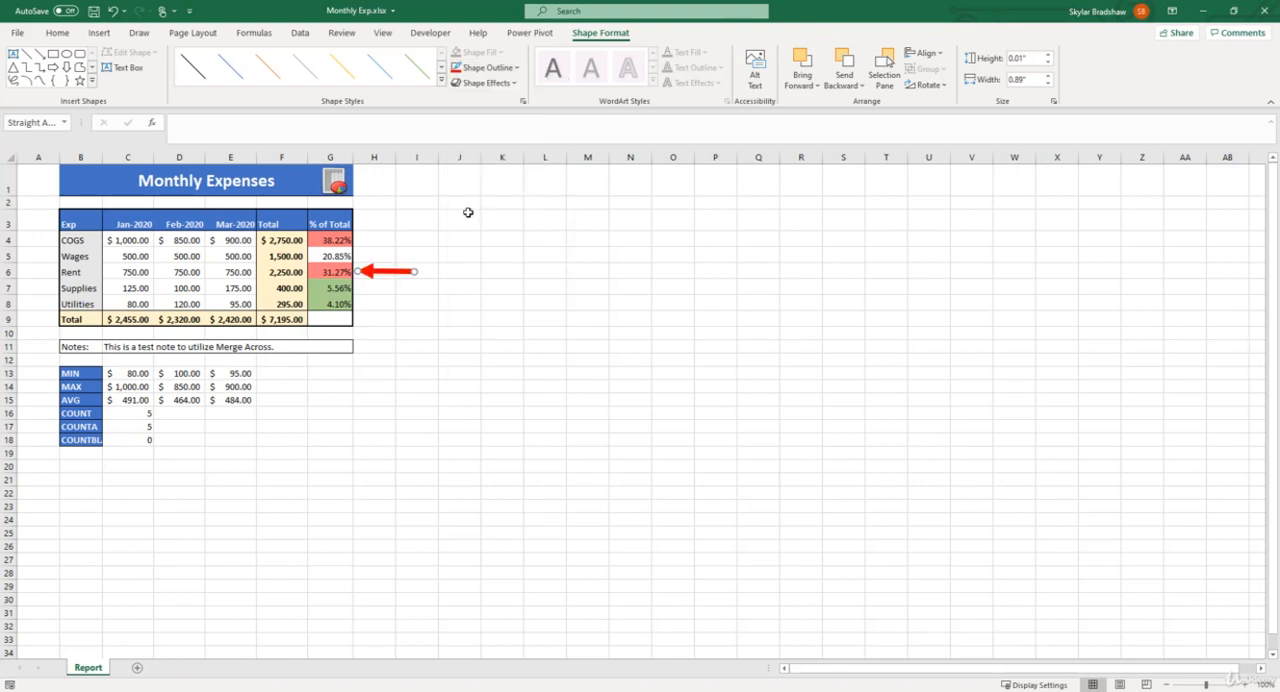
{"action": "left_click", "coordinate": [468, 212]}
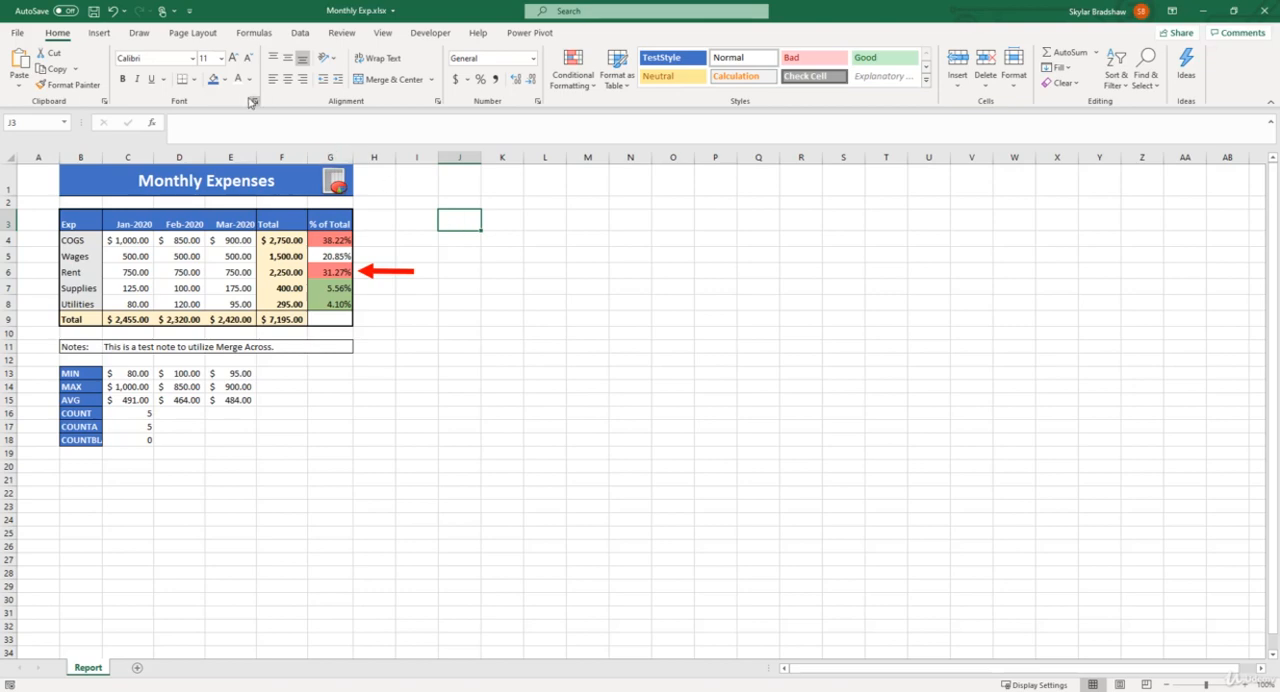
Draw a rounded rectangle about 1.07" wide and 0.48" high around cell J3 and label it "Button".
{"action": "left_click", "coordinate": [101, 36]}
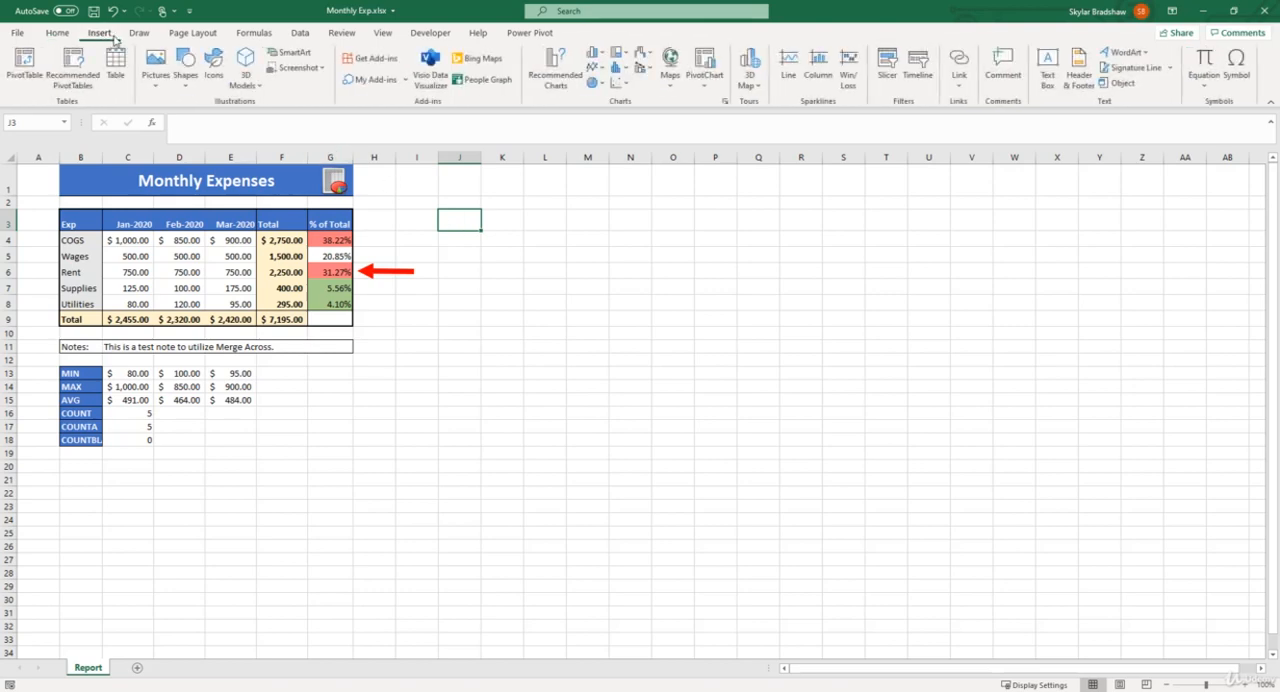
{"action": "left_click", "coordinate": [186, 76]}
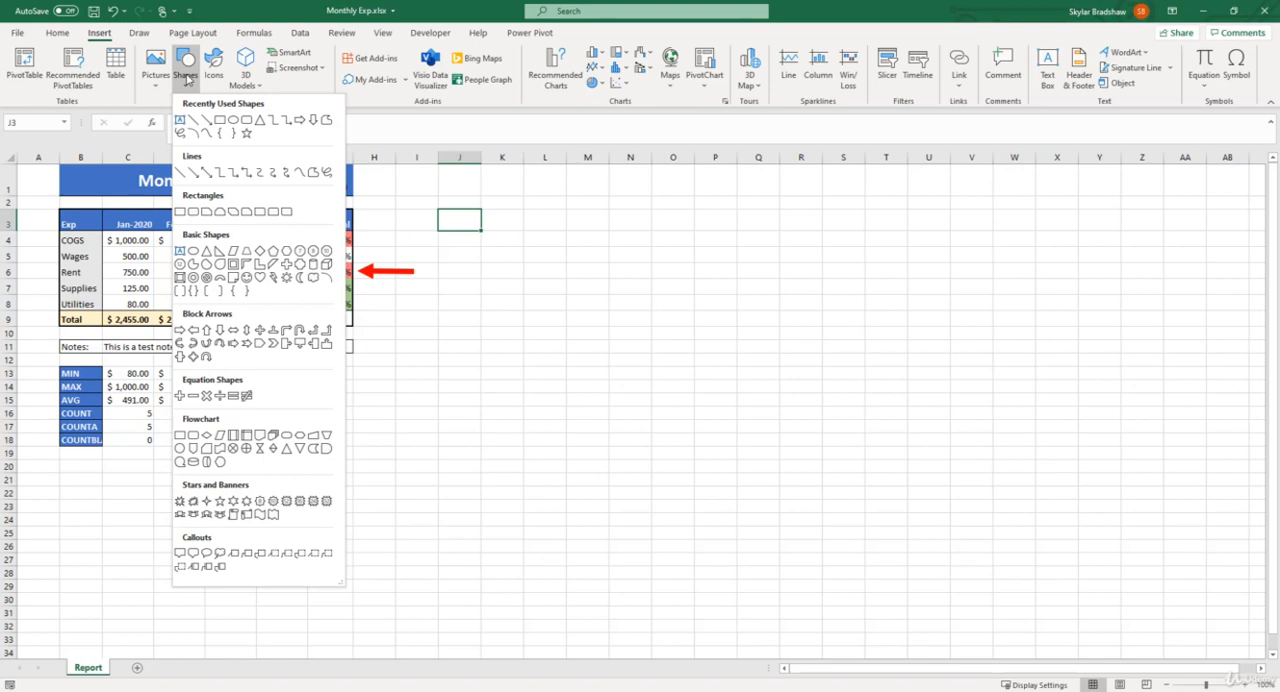
{"action": "left_click", "coordinate": [195, 212]}
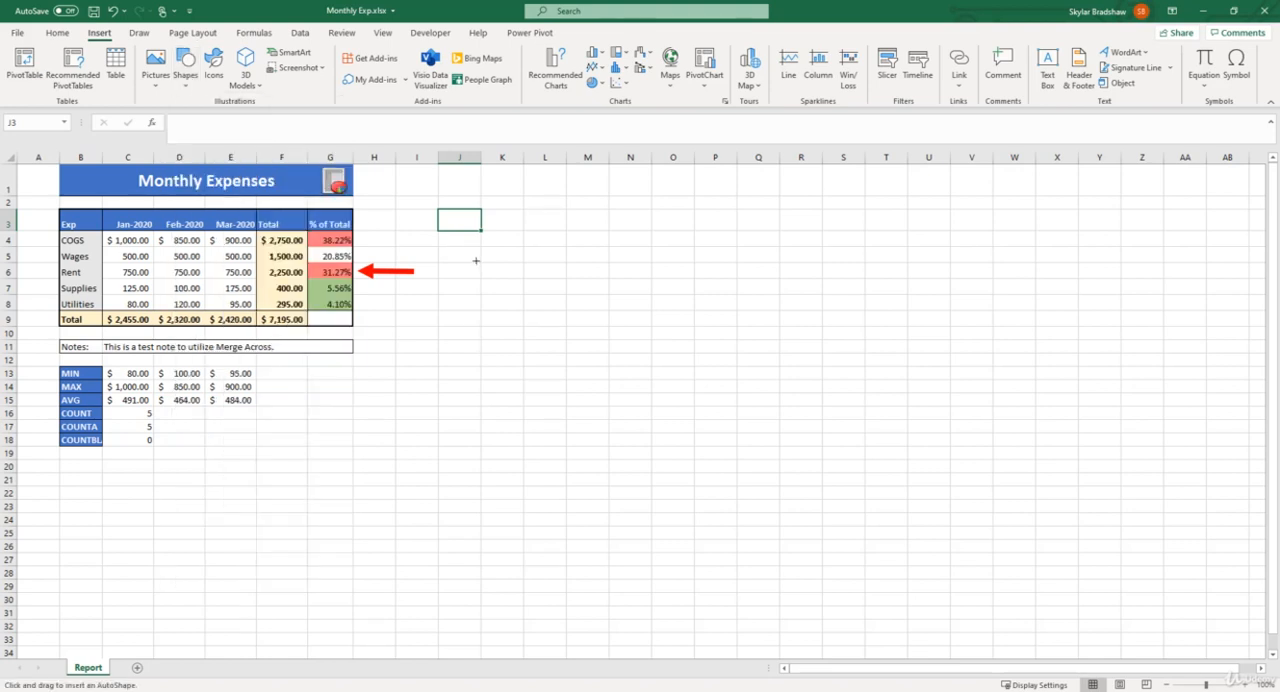
{"action": "left_click_drag", "start_coordinate": [424, 213], "coordinate": [492, 242]}
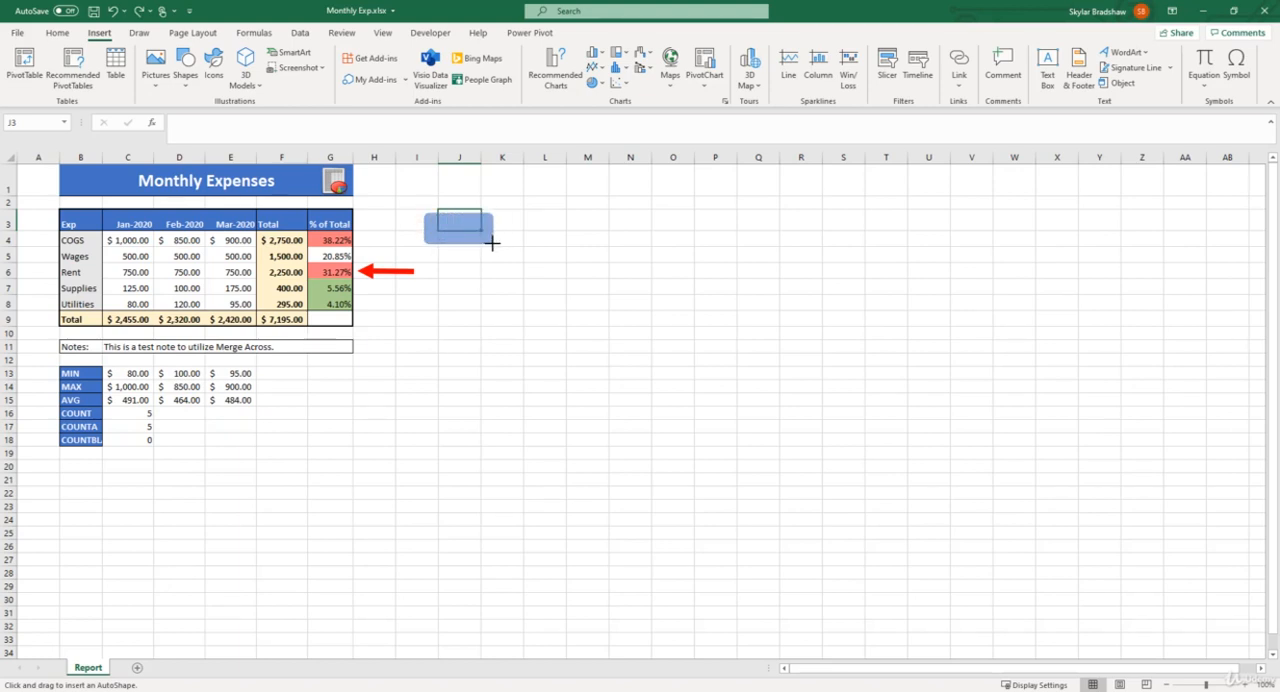
{"action": "left_click_drag", "start_coordinate": [492, 242], "coordinate": [492, 242]}
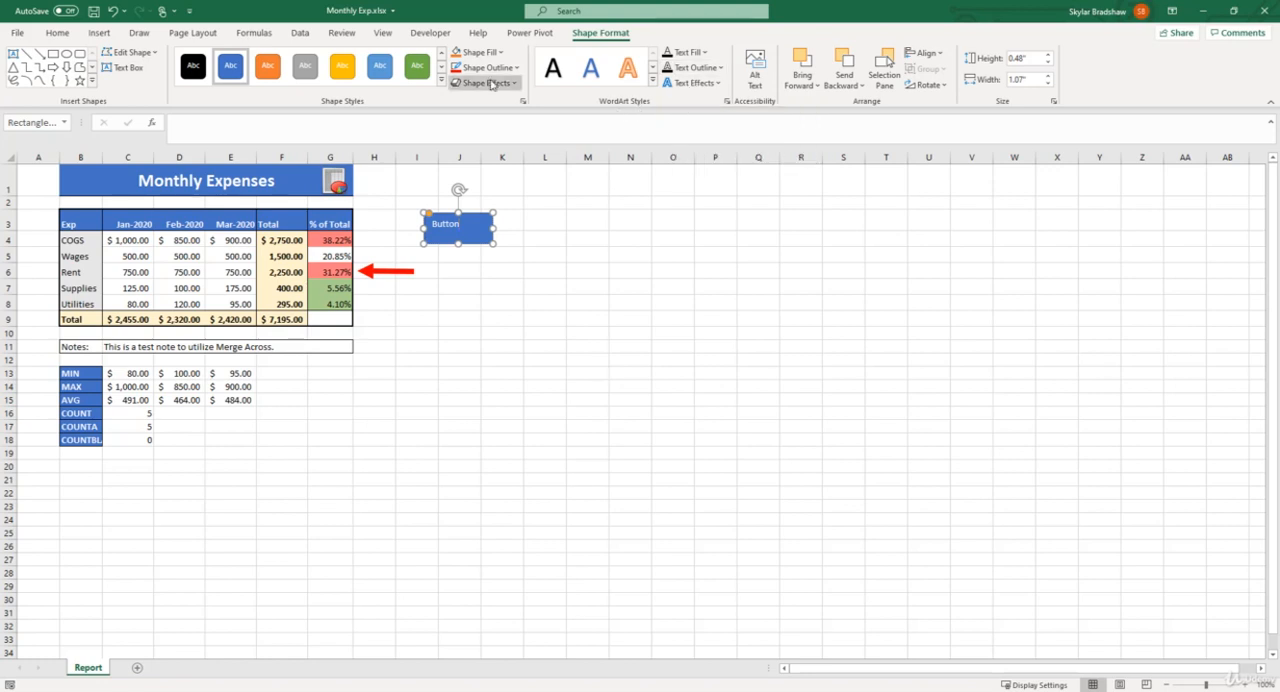
Make the Button shape's text bold, size 16, and centered both horizontally and vertically.
{"action": "left_click", "coordinate": [66, 35]}
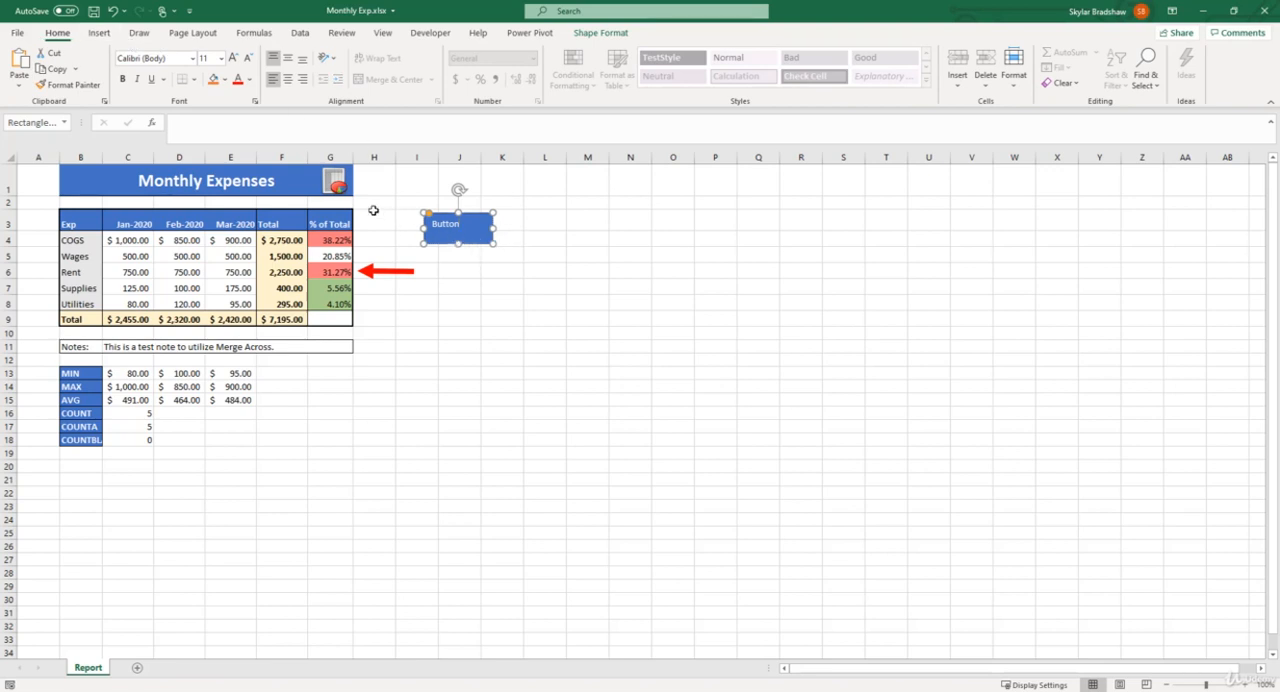
{"action": "left_click", "coordinate": [124, 80]}
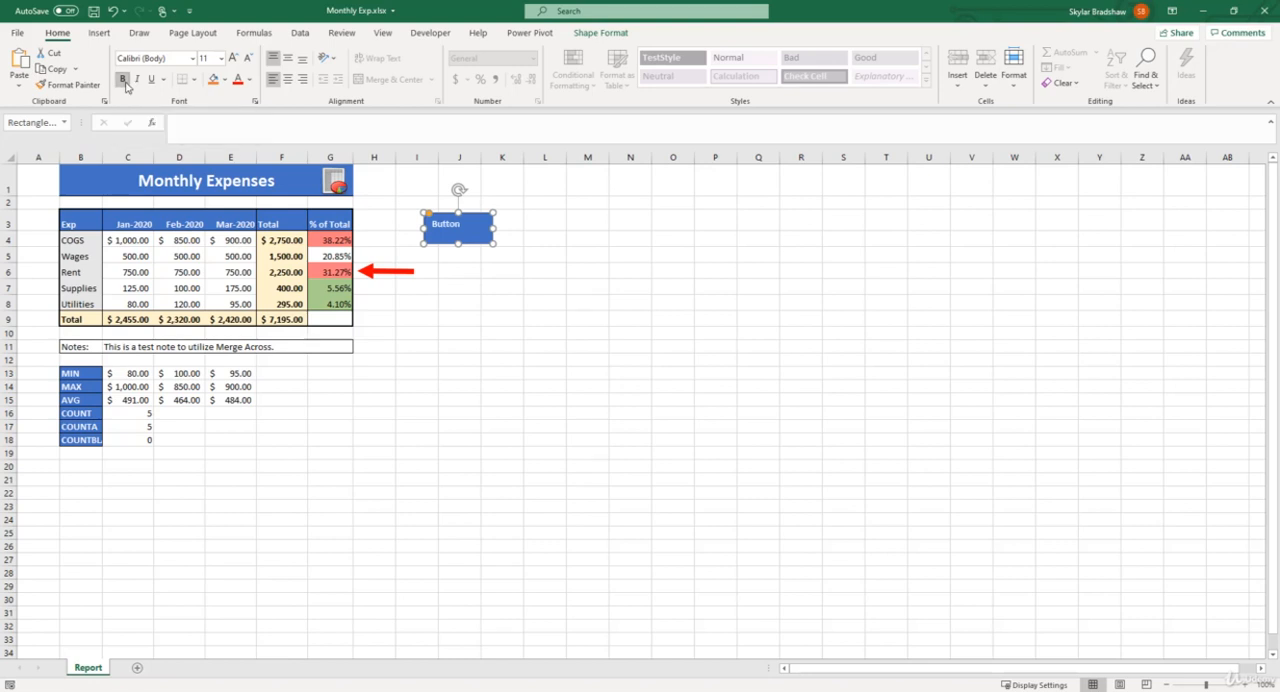
{"action": "left_click", "coordinate": [234, 58]}
{"action": "left_click", "coordinate": [234, 58]}
{"action": "left_click", "coordinate": [234, 58]}
{"action": "left_click", "coordinate": [287, 79]}
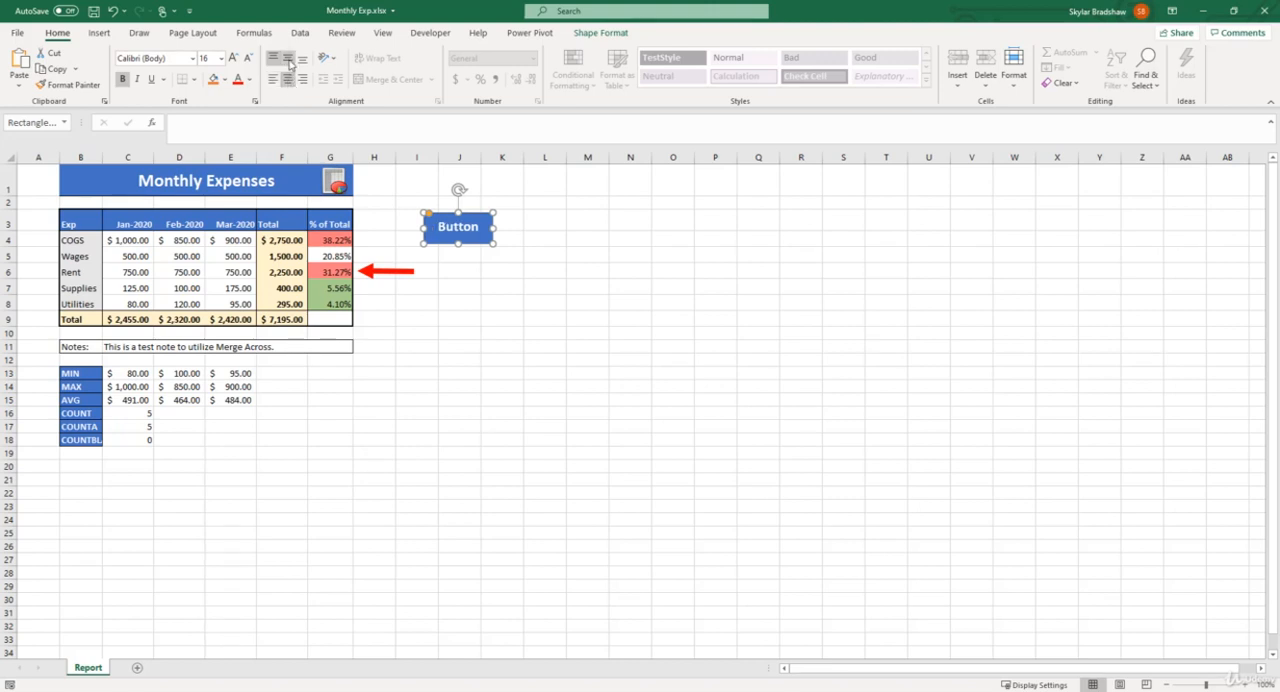
{"action": "left_click", "coordinate": [288, 60]}
Fill the Button shape with the lighter blue theme color.
{"action": "left_click", "coordinate": [585, 35]}
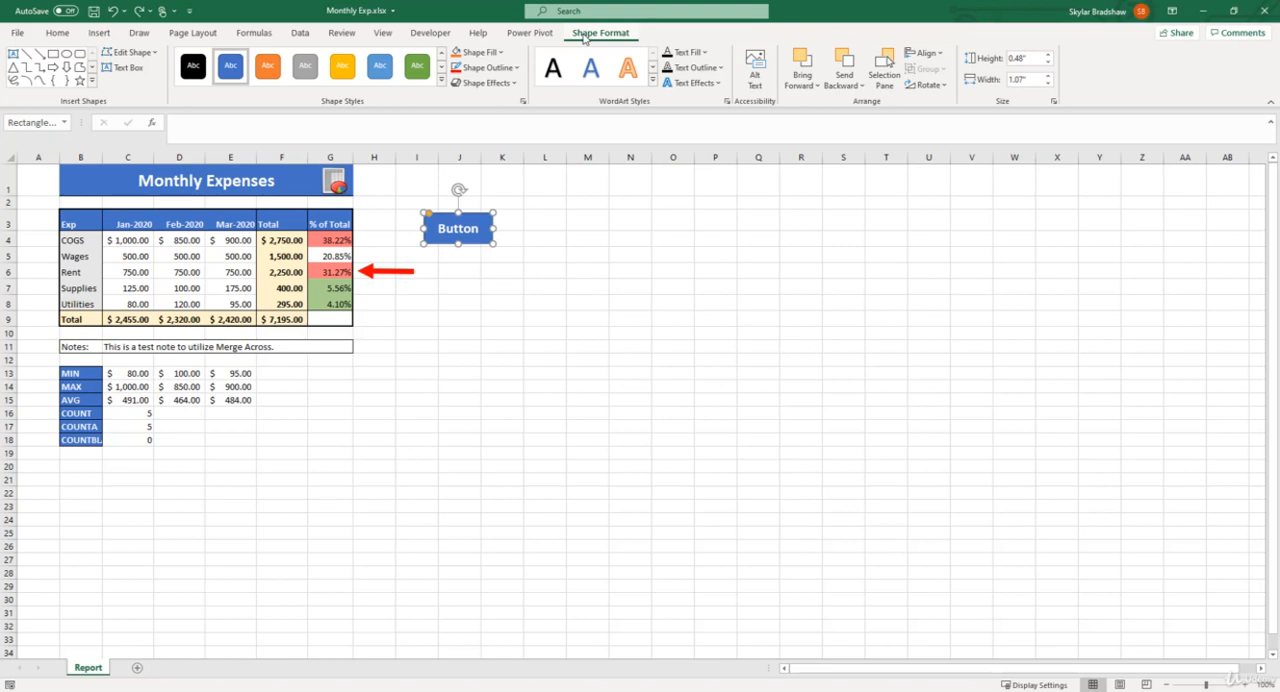
{"action": "left_click", "coordinate": [502, 52]}
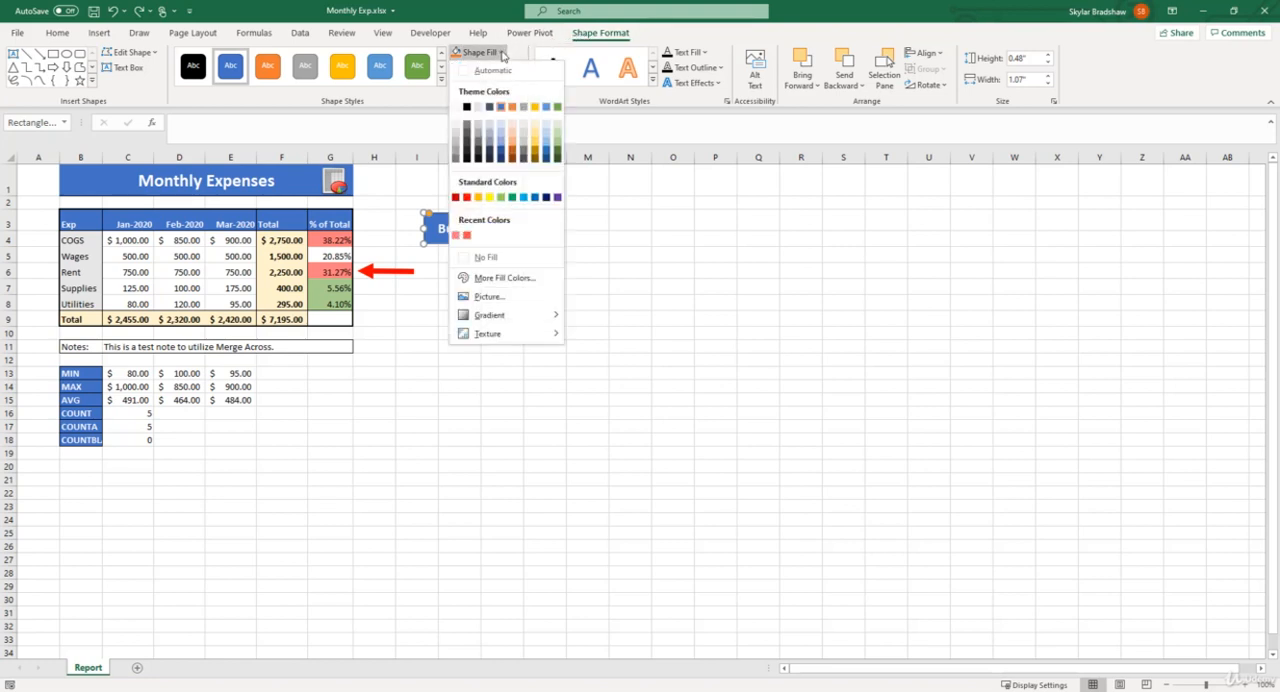
{"action": "left_click", "coordinate": [546, 106]}
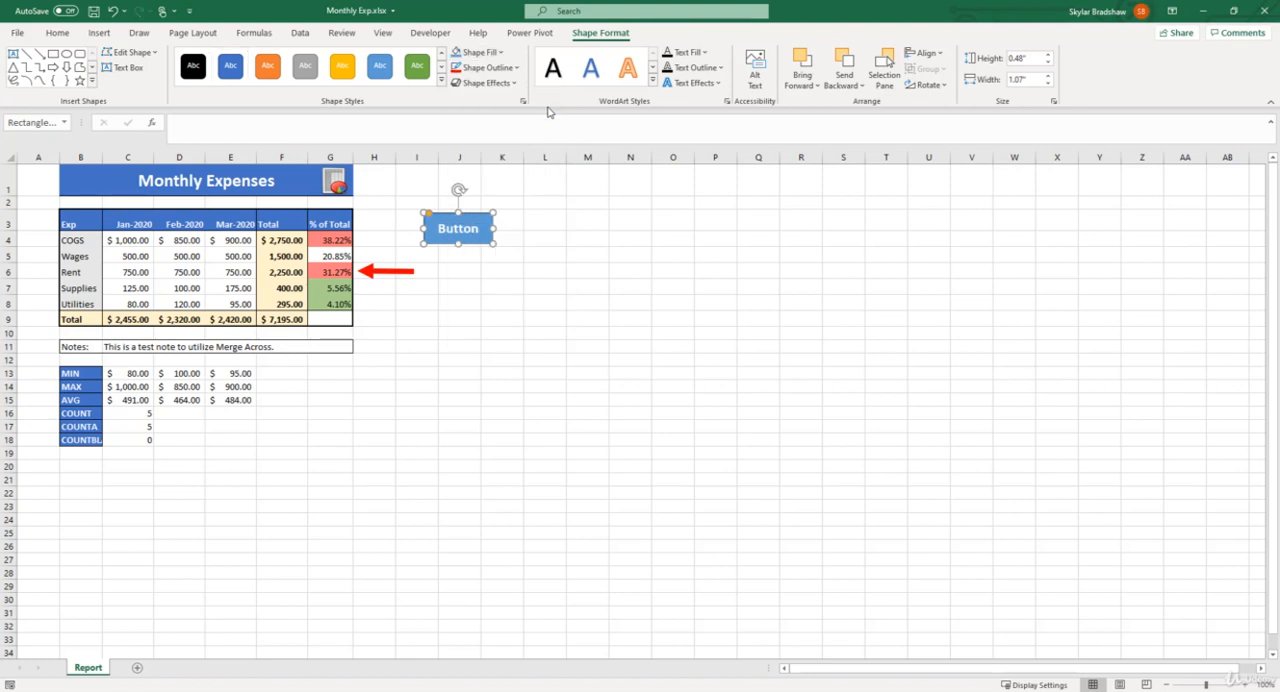
{"action": "left_click", "coordinate": [545, 216]}
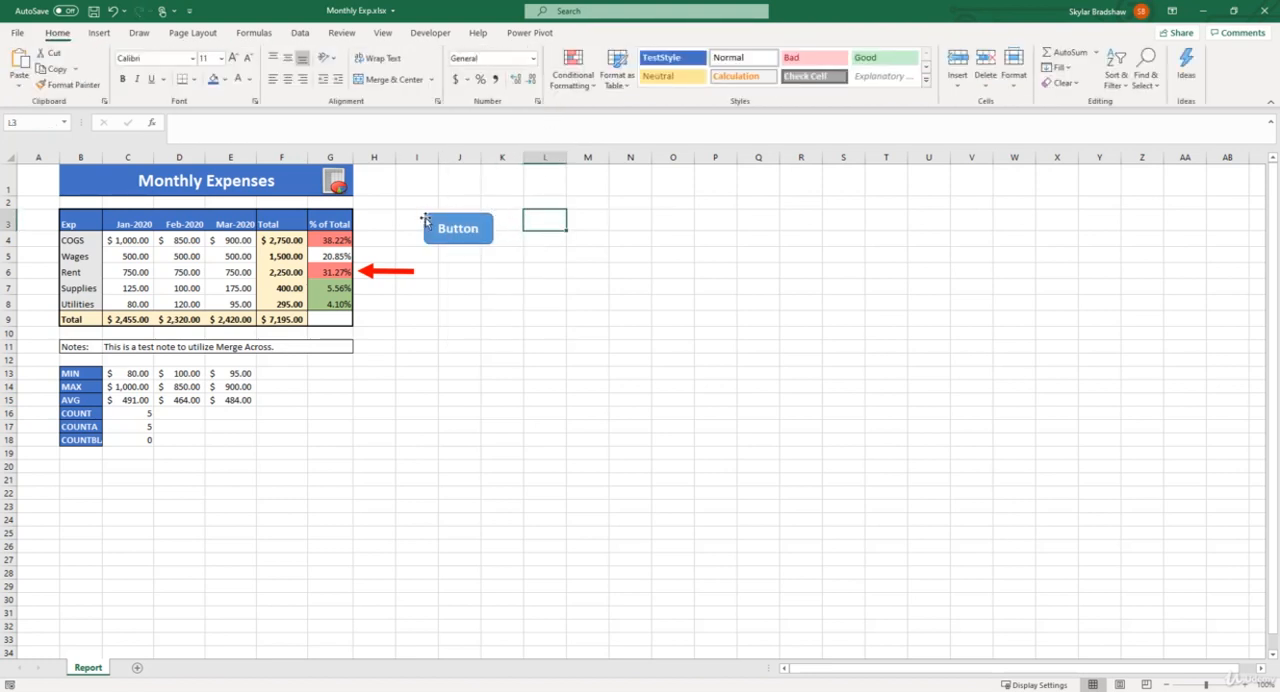
Remove the outline from the Button shape by setting it to No Outline.
{"action": "left_click", "coordinate": [486, 229]}
{"action": "left_click", "coordinate": [516, 67]}
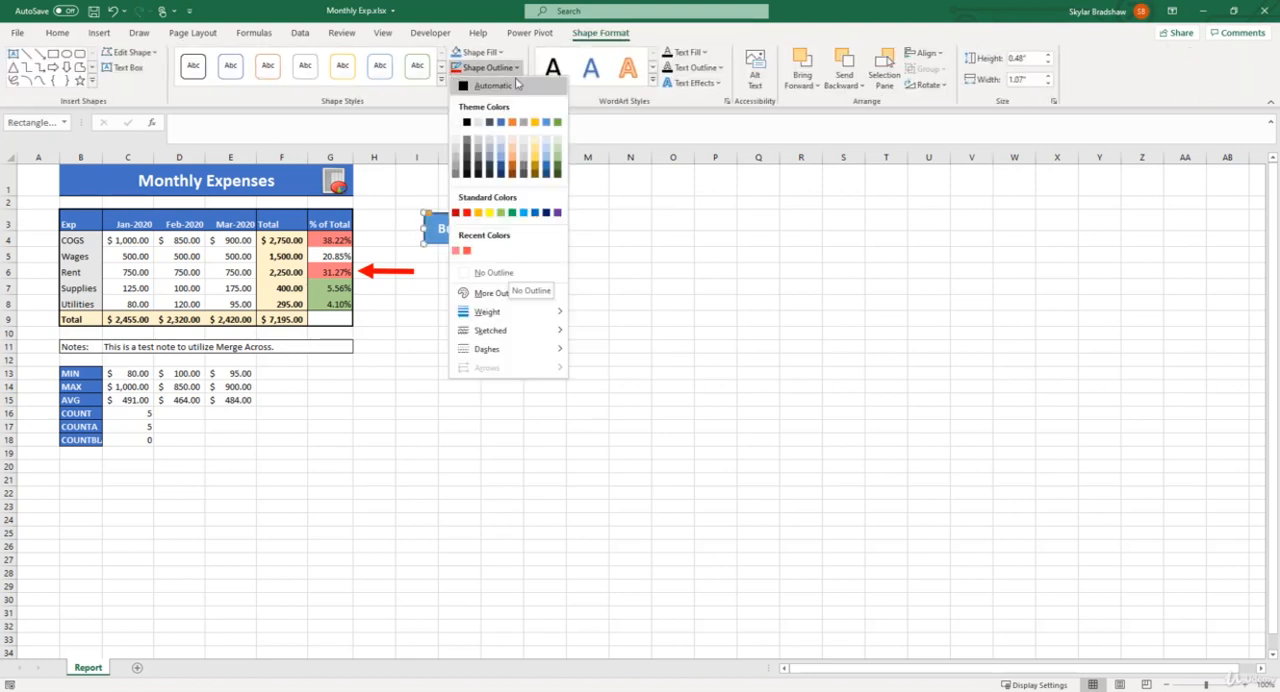
{"action": "left_click", "coordinate": [516, 84]}
{"action": "left_click", "coordinate": [516, 67]}
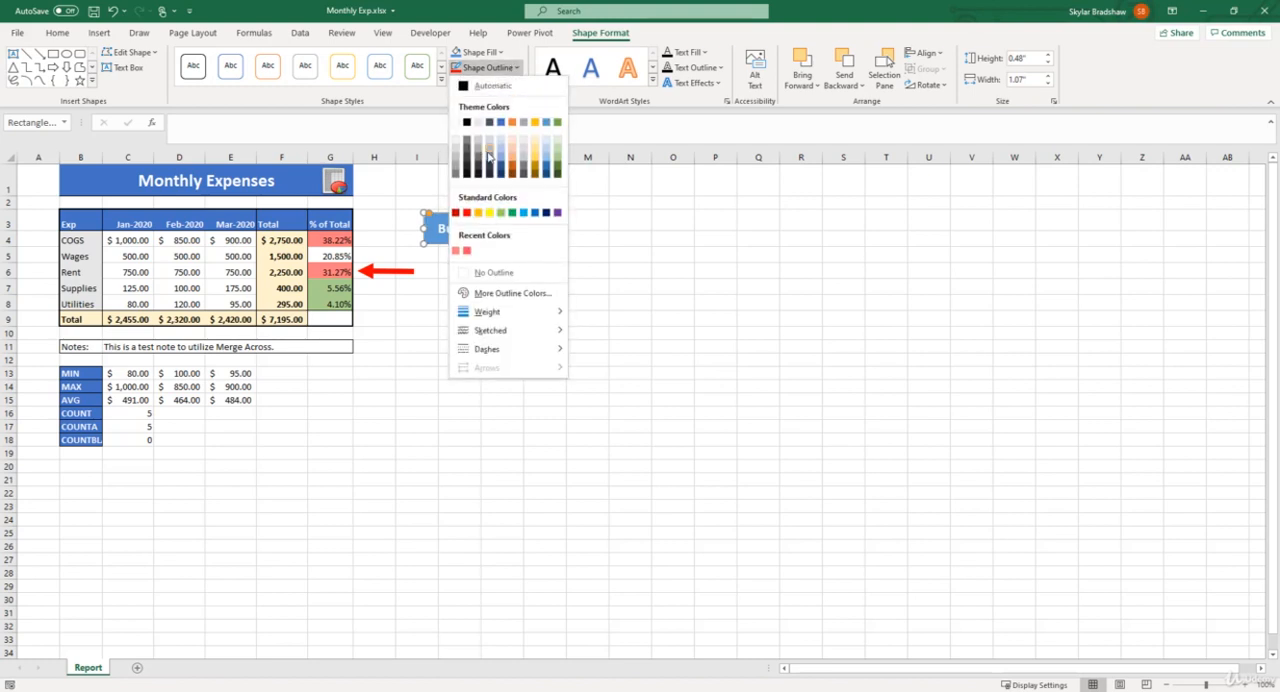
{"action": "left_click", "coordinate": [514, 276]}
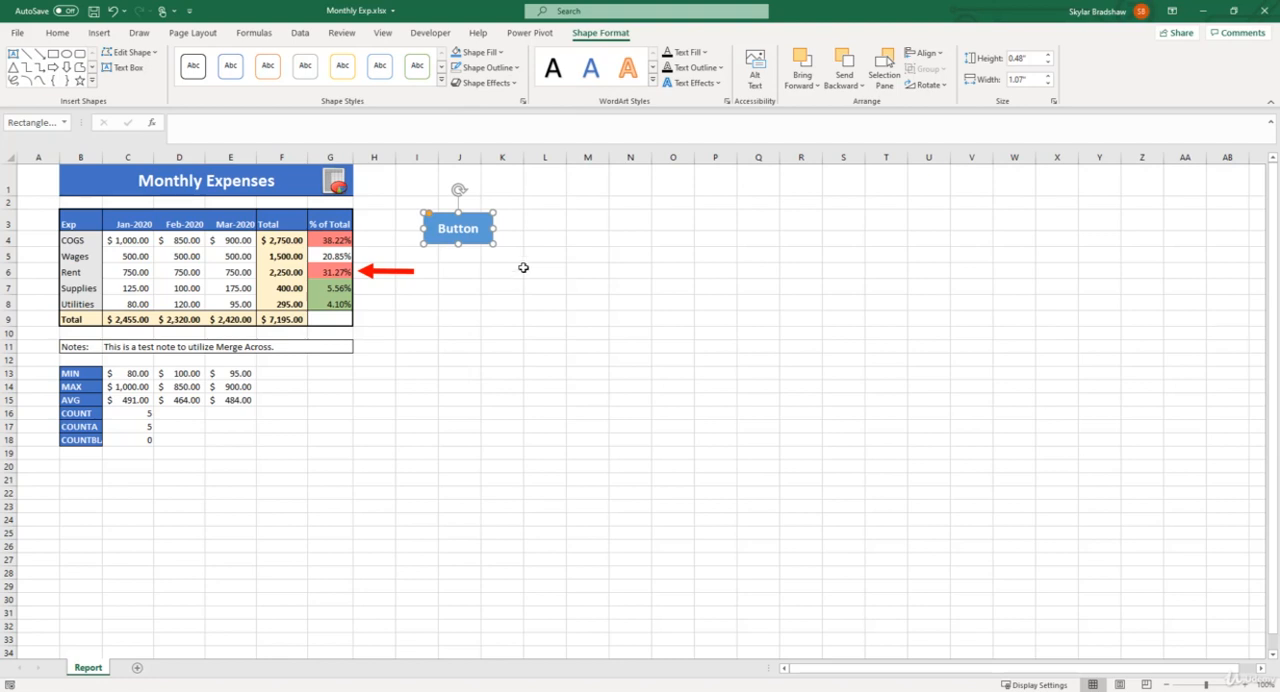
Apply the second preset shape effect in the first row of Presets to the Button shape.
{"action": "left_click", "coordinate": [485, 83]}
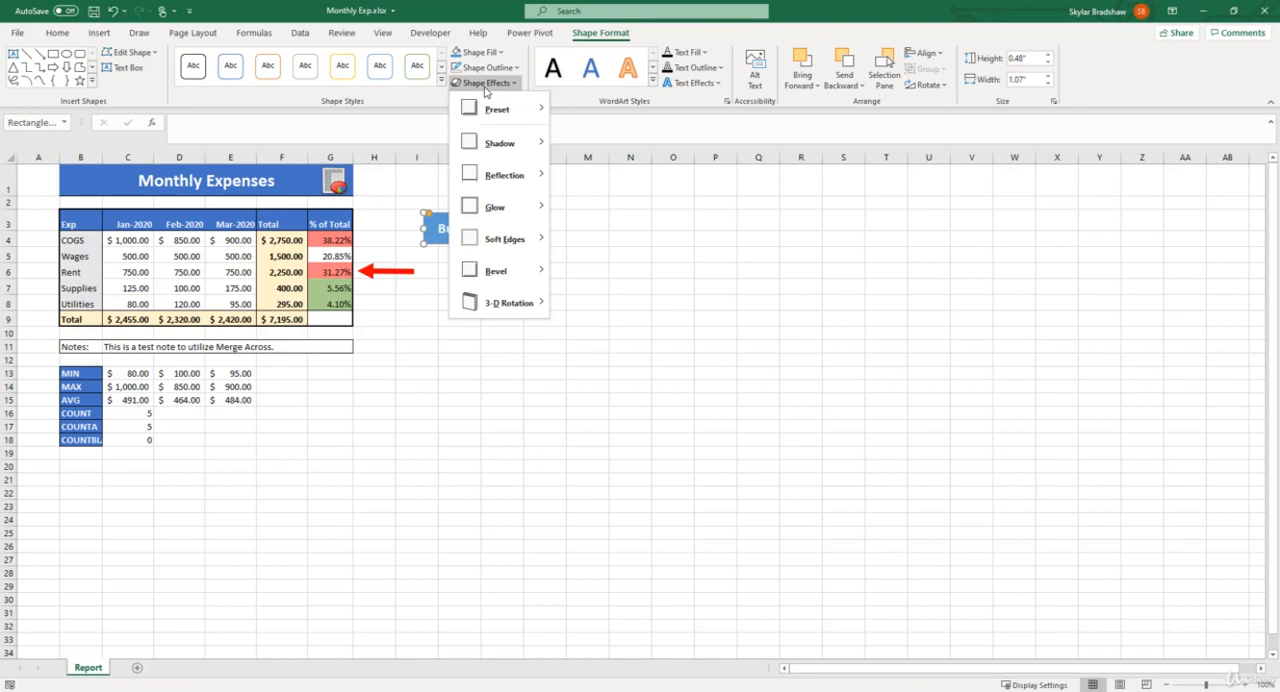
{"action": "mouse_move", "coordinate": [492, 110]}
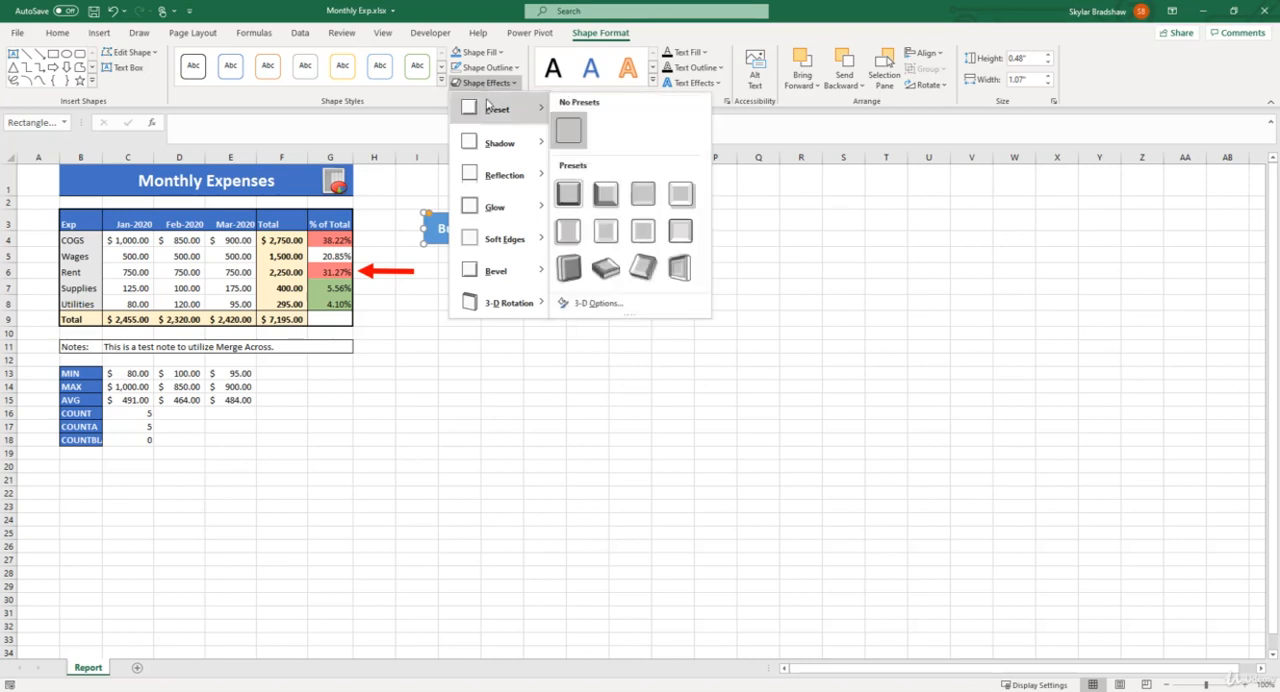
{"action": "left_click", "coordinate": [601, 194]}
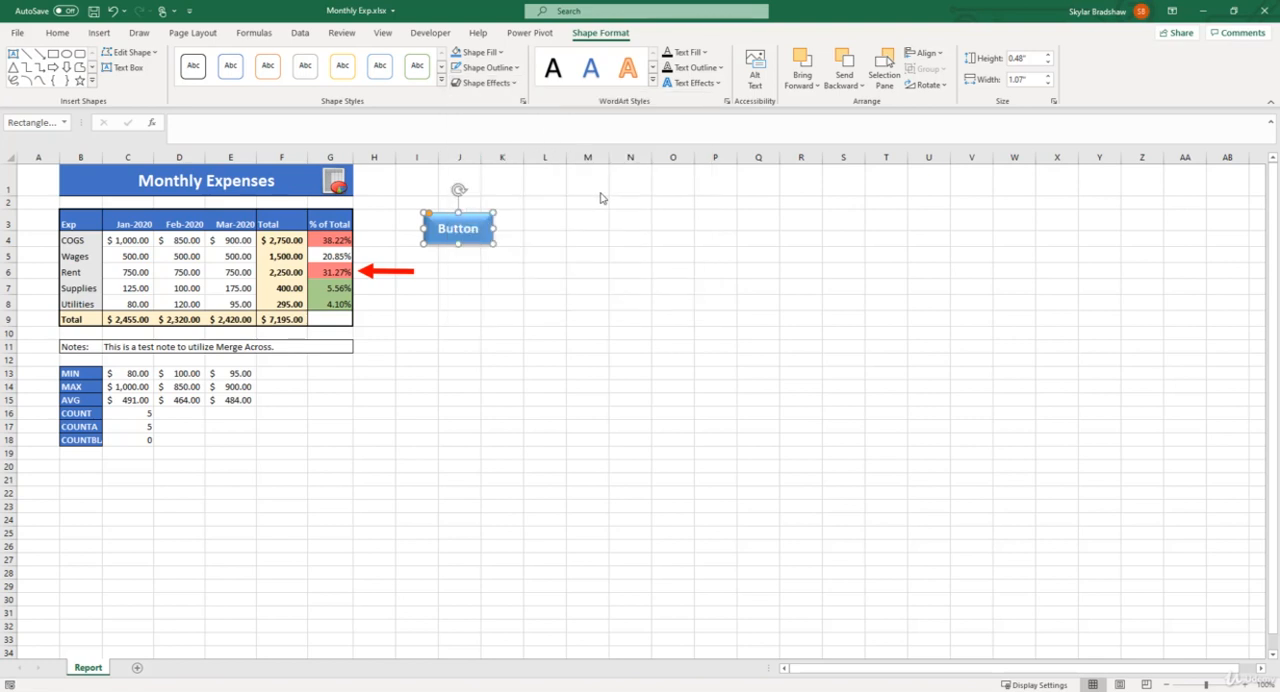
{"action": "left_click", "coordinate": [600, 192]}
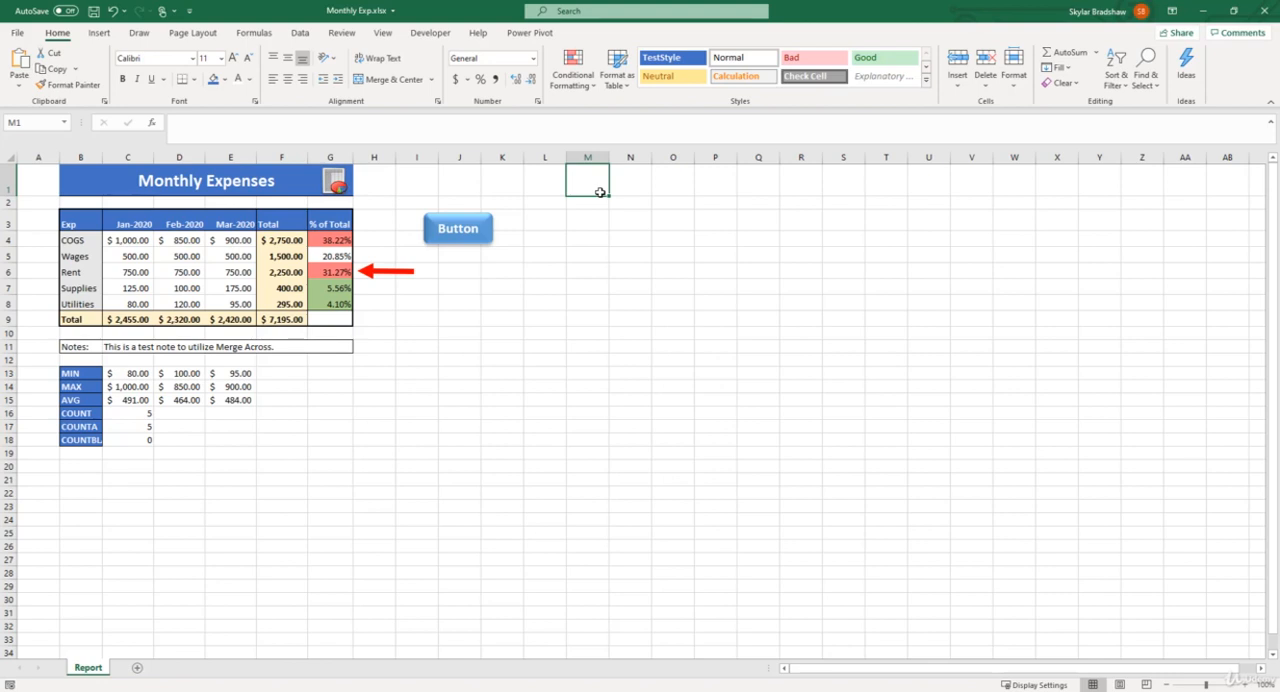
{"action": "left_click", "coordinate": [551, 177]}
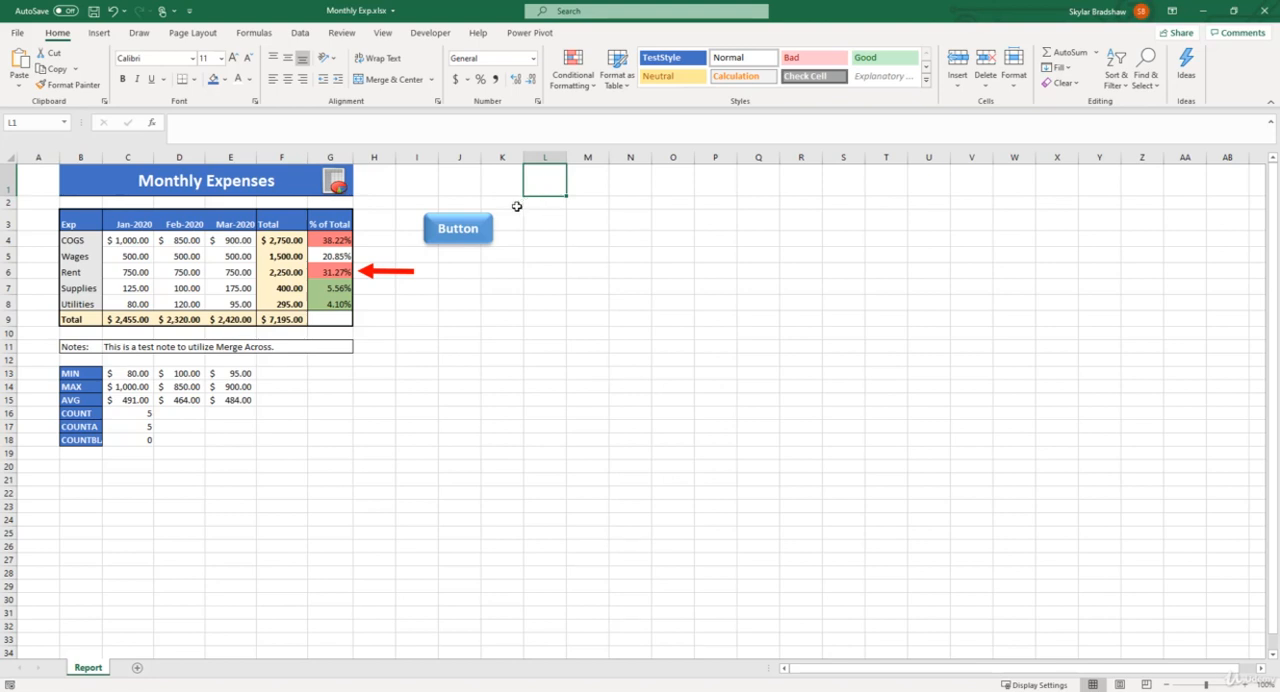
Open the Button shape's size and properties settings and expand its Properties options.
{"action": "right_click", "coordinate": [488, 221]}
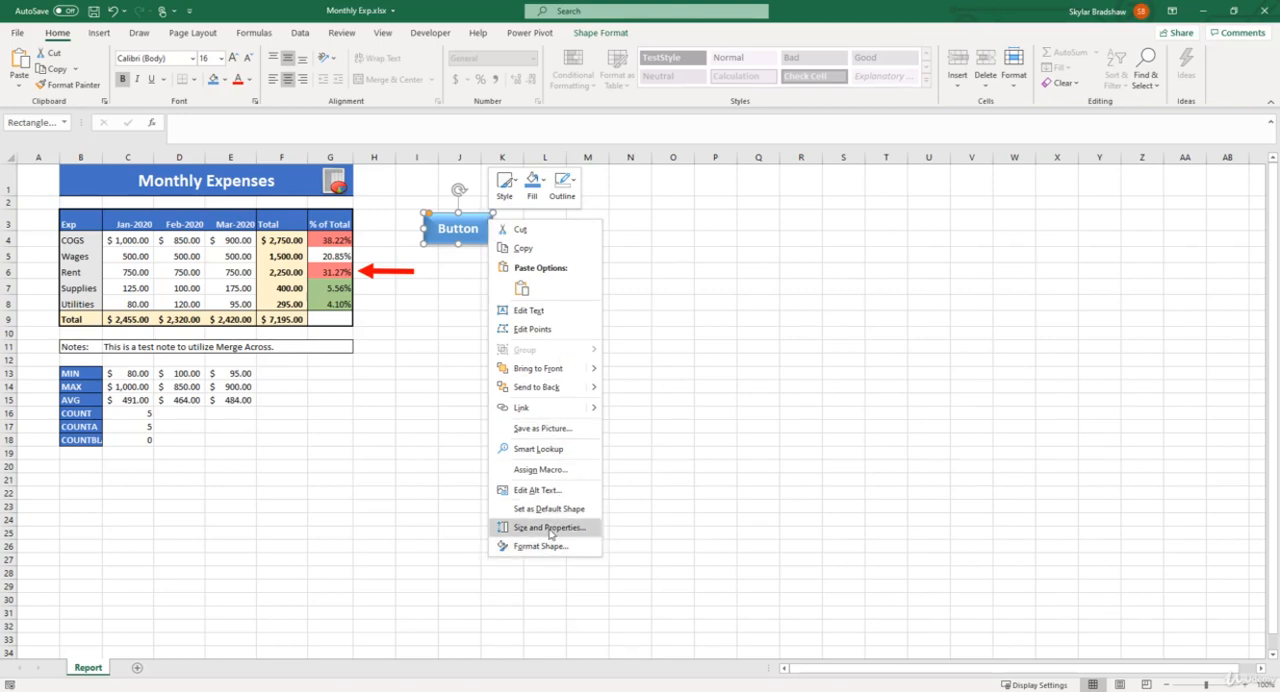
{"action": "left_click", "coordinate": [549, 528]}
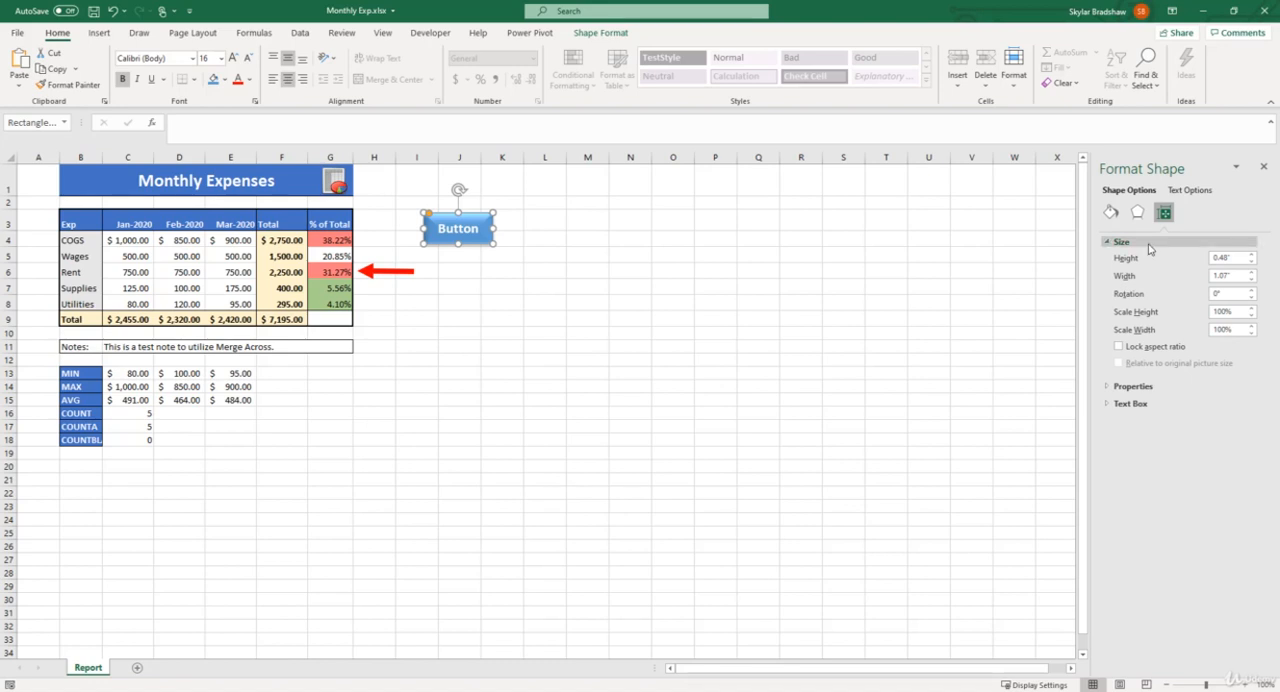
{"action": "left_click", "coordinate": [1108, 388]}
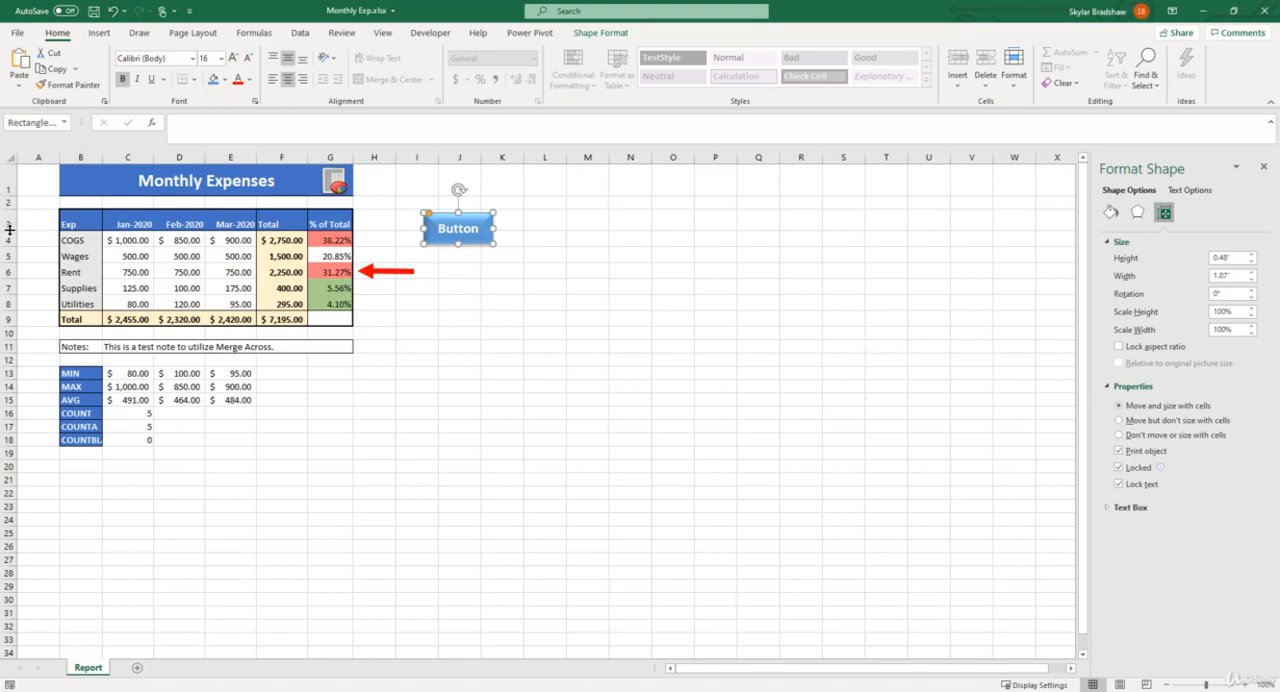
Try enlarging row 3 to test the Button shape's Move and size with cells setting, and restore the row height.
{"action": "left_click_drag", "start_coordinate": [9, 228], "coordinate": [9, 255]}
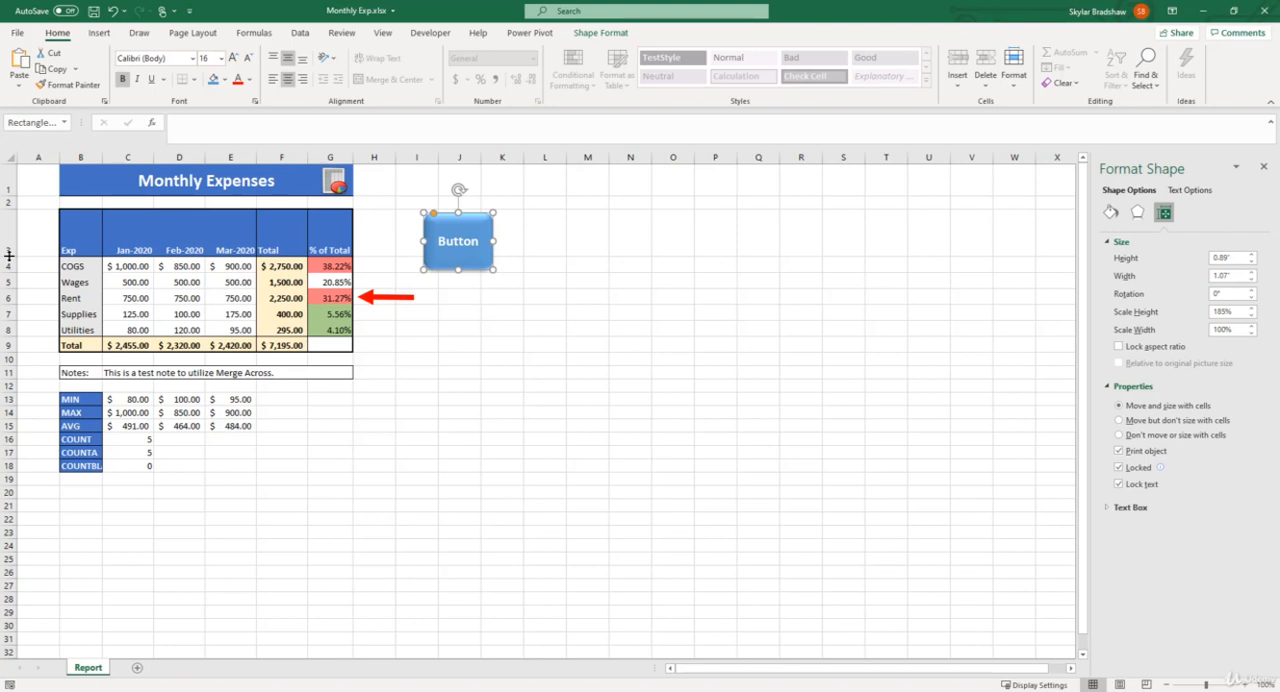
{"action": "double_click", "coordinate": [9, 256]}
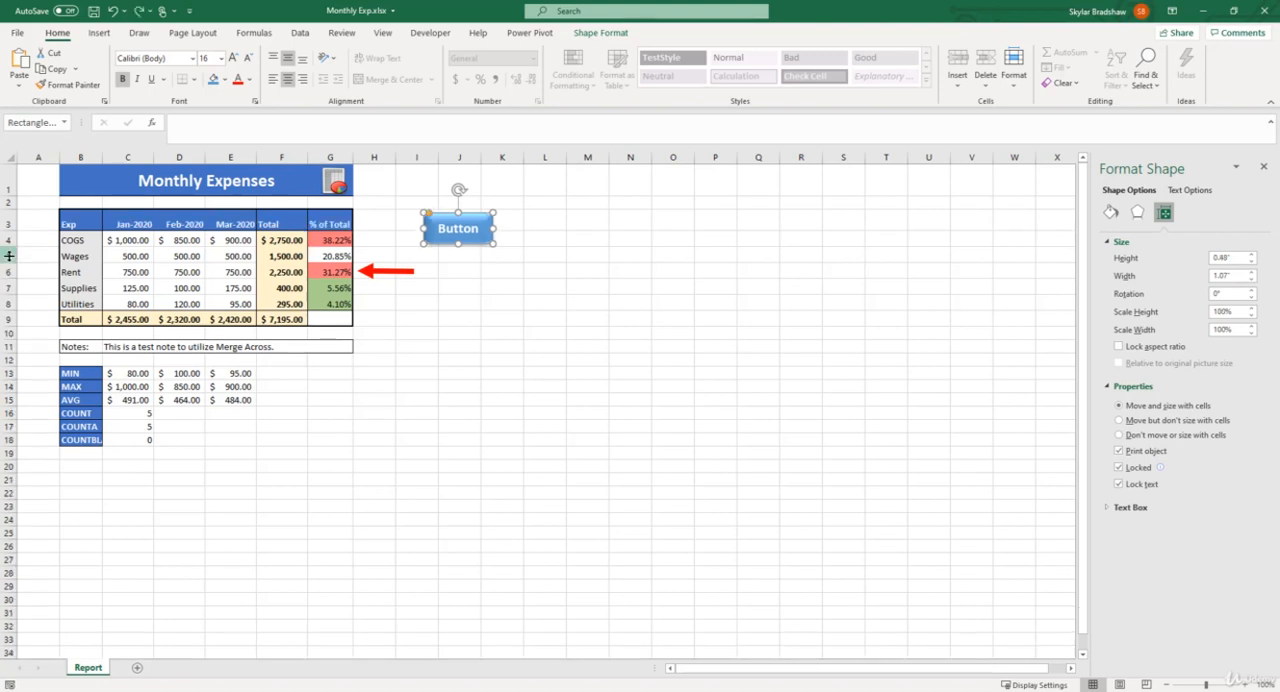
Set the Button shape to Move but don't size with cells and test it by increasing the height of row 3.
{"action": "left_click", "coordinate": [1119, 421]}
{"action": "left_click", "coordinate": [6, 223]}
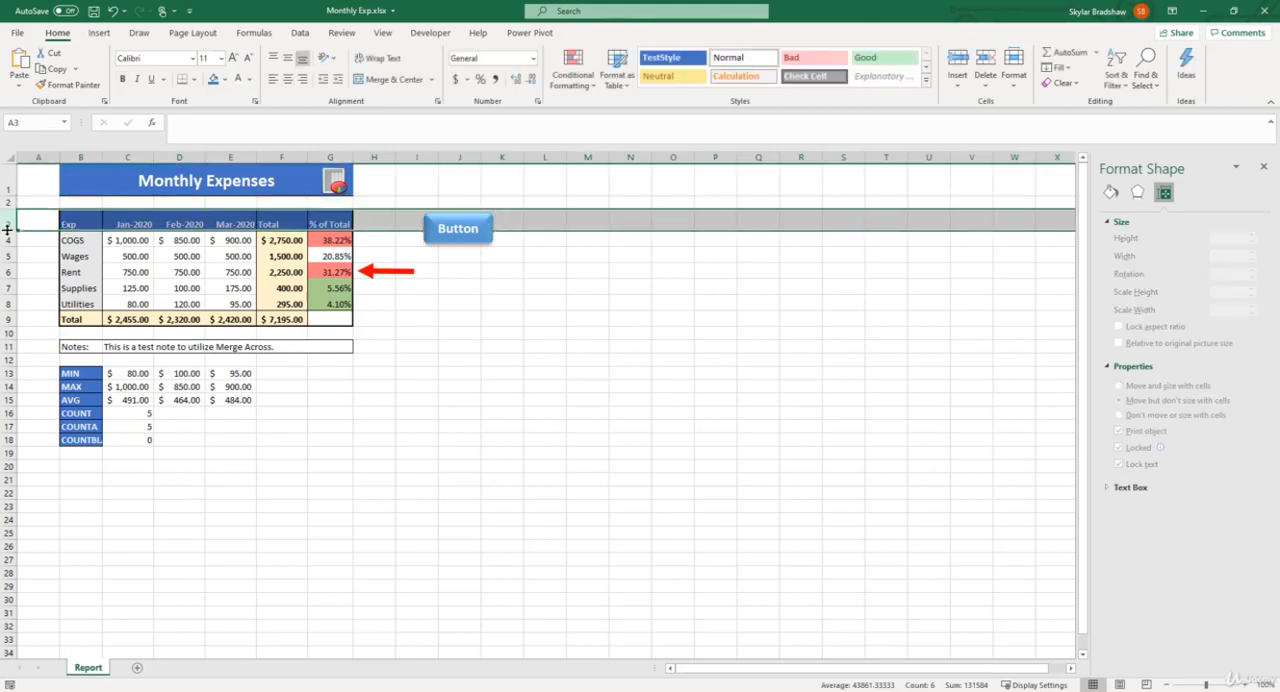
{"action": "left_click_drag", "start_coordinate": [6, 224], "coordinate": [8, 248]}
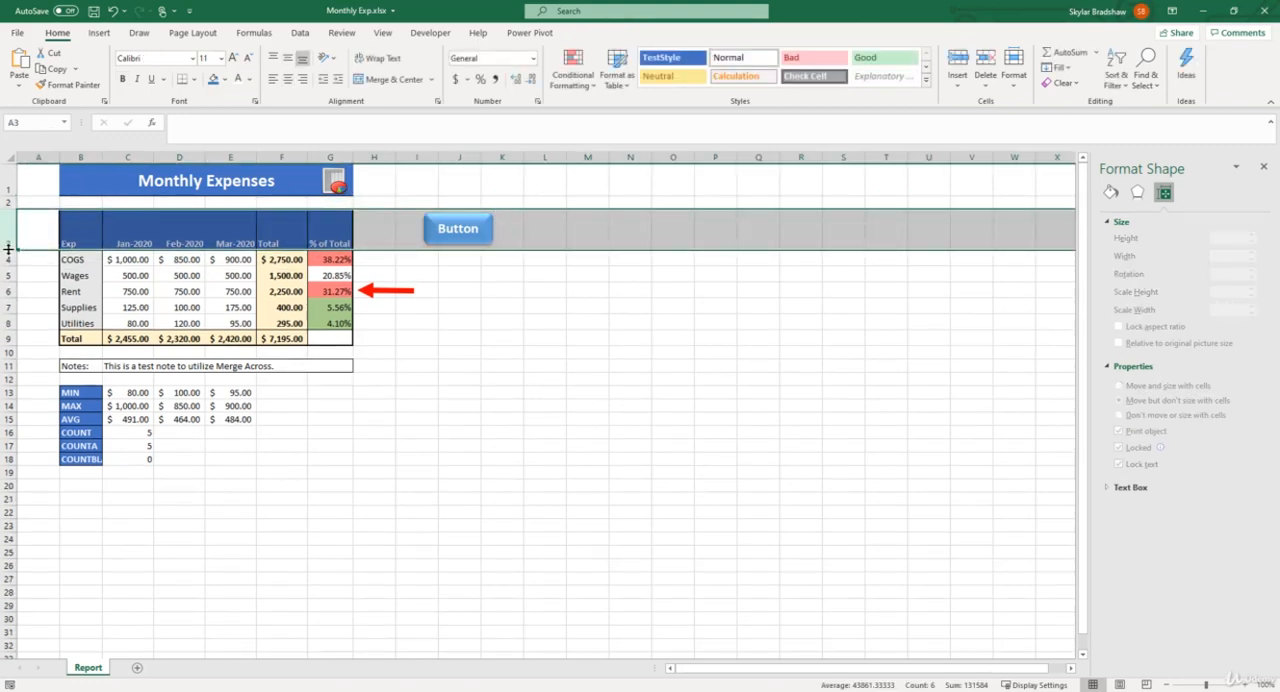
Try inserting a column before column A and a row above row 2, and undo both insertions.
{"action": "left_click", "coordinate": [38, 155]}
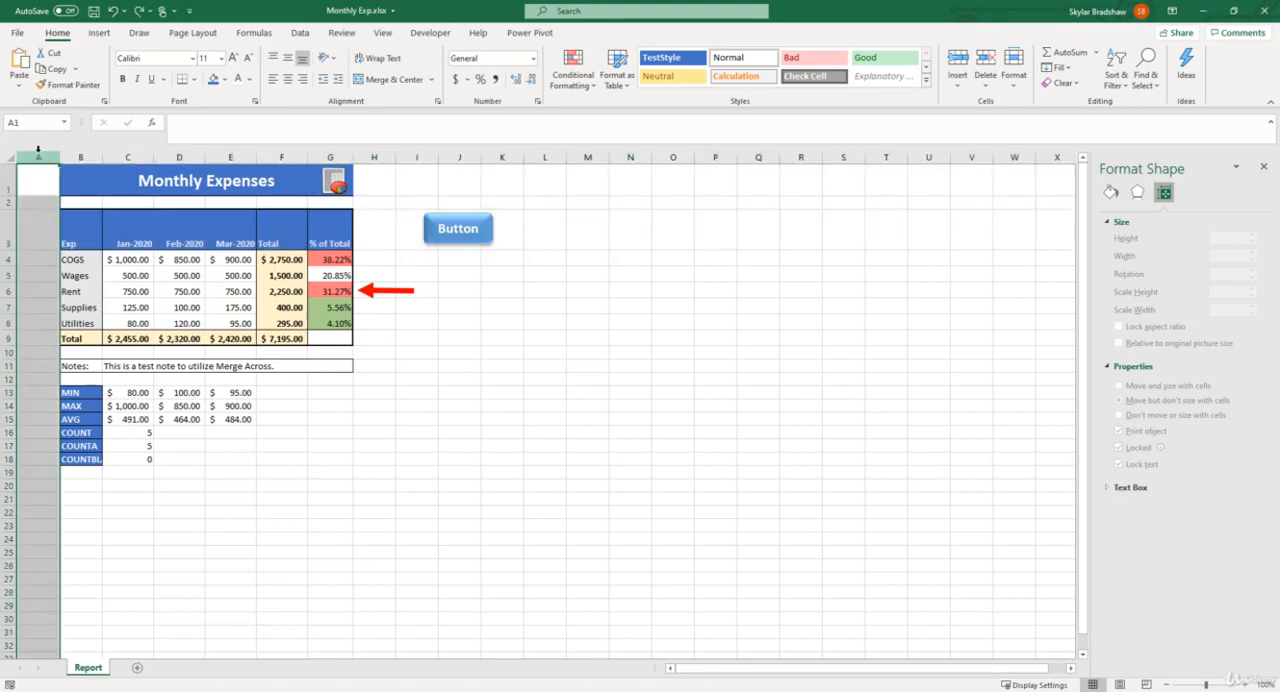
{"action": "key", "text": "ctrl+shift+plus"}
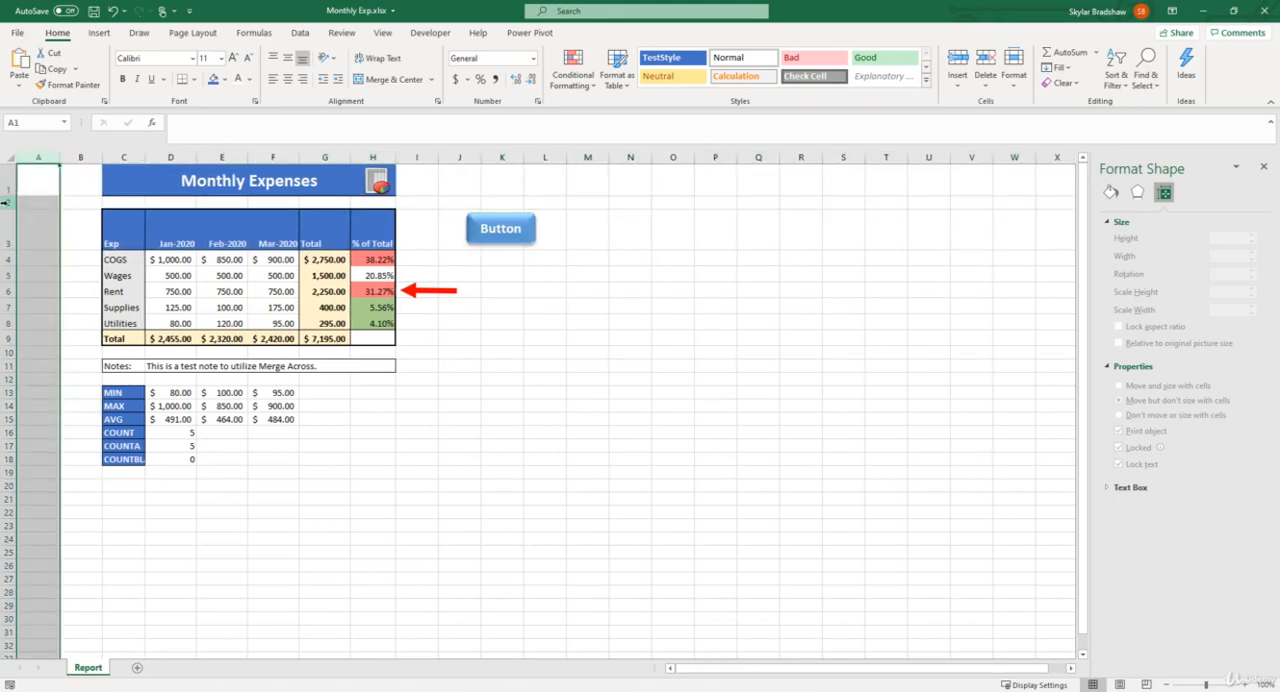
{"action": "left_click", "coordinate": [6, 202]}
{"action": "key", "text": "ctrl+shift+plus"}
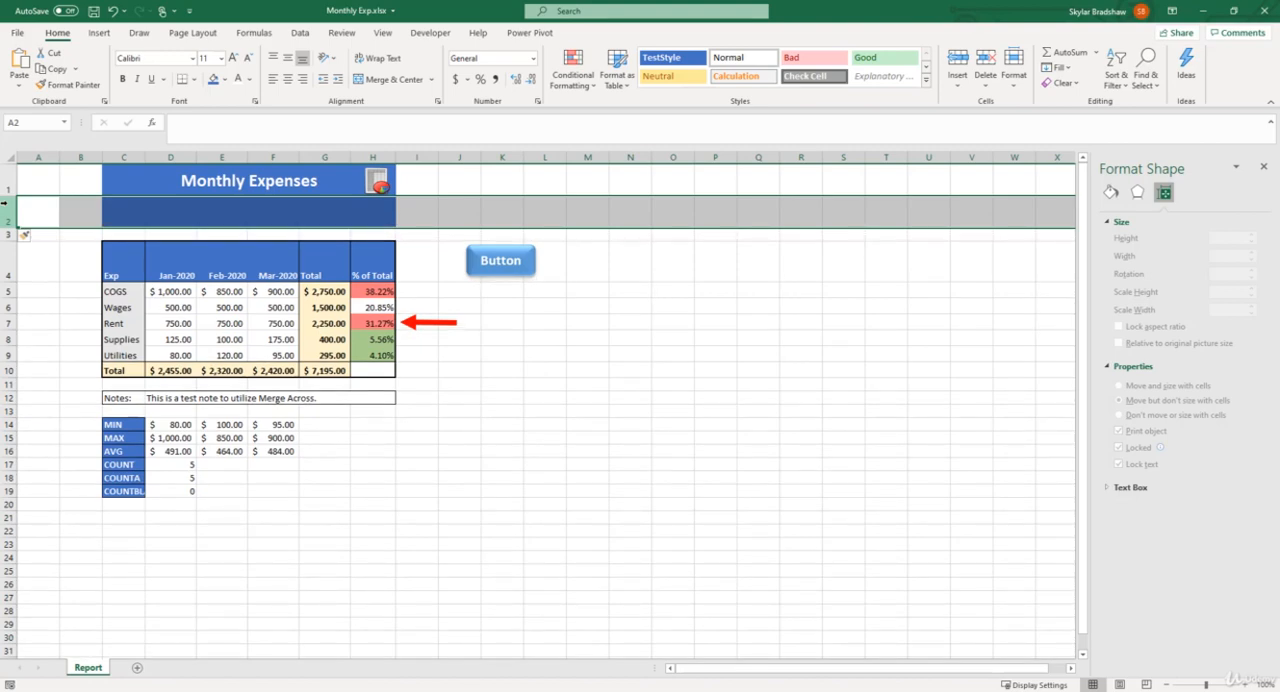
{"action": "key", "text": "ctrl+z"}
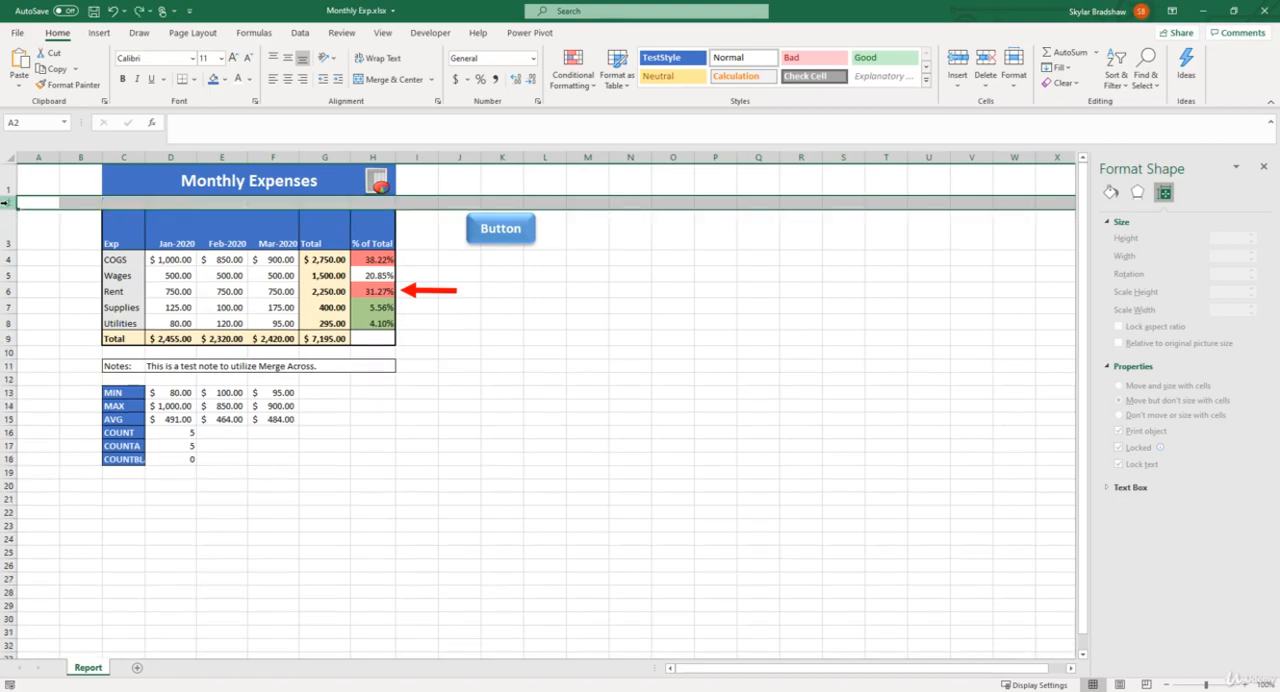
{"action": "key", "text": "ctrl+z"}
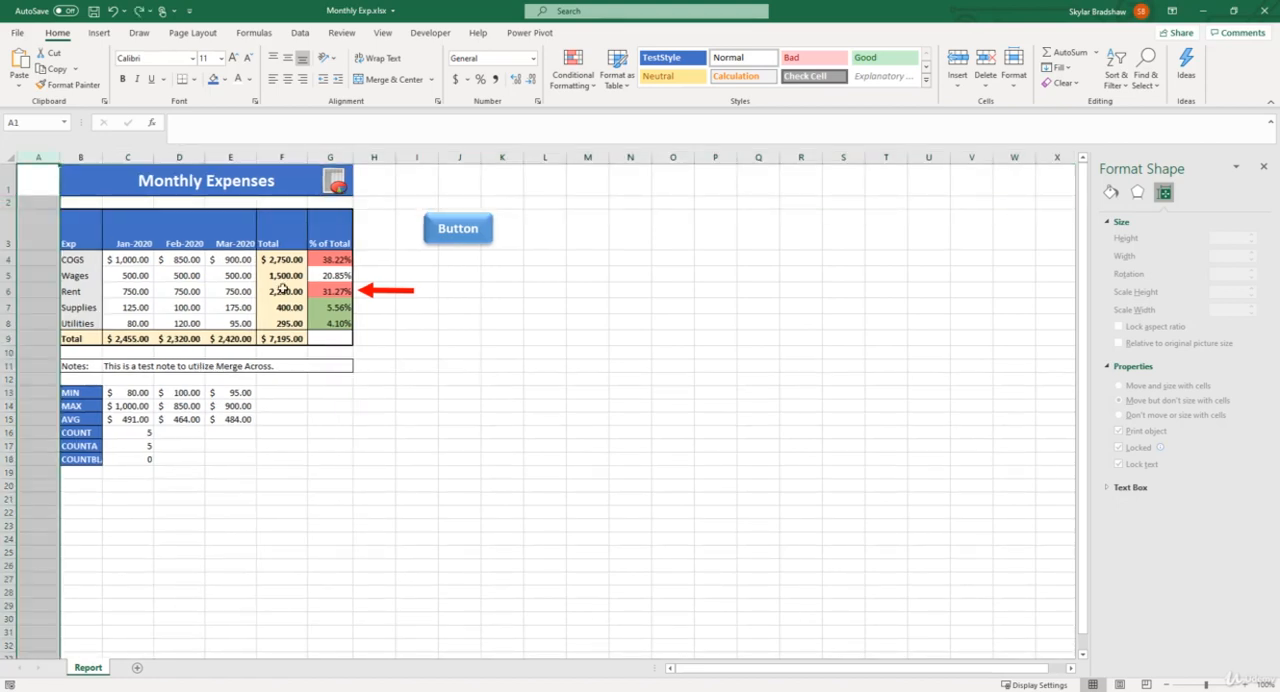
Set the Button shape's positioning property to Don't move or size with cells.
{"action": "left_click", "coordinate": [490, 222]}
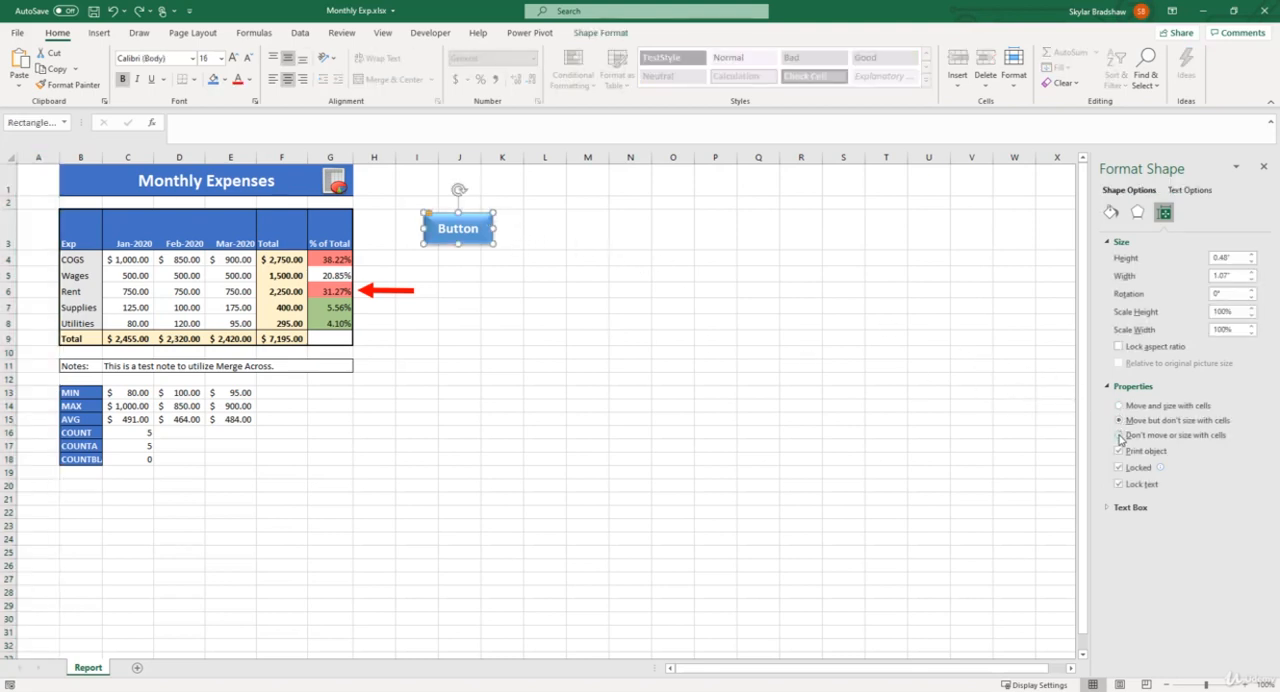
{"action": "left_click", "coordinate": [1120, 435]}
Try inserting a row above row 2 and a column before column A to test the Button shape's positioning, and undo both insertions.
{"action": "left_click", "coordinate": [7, 203]}
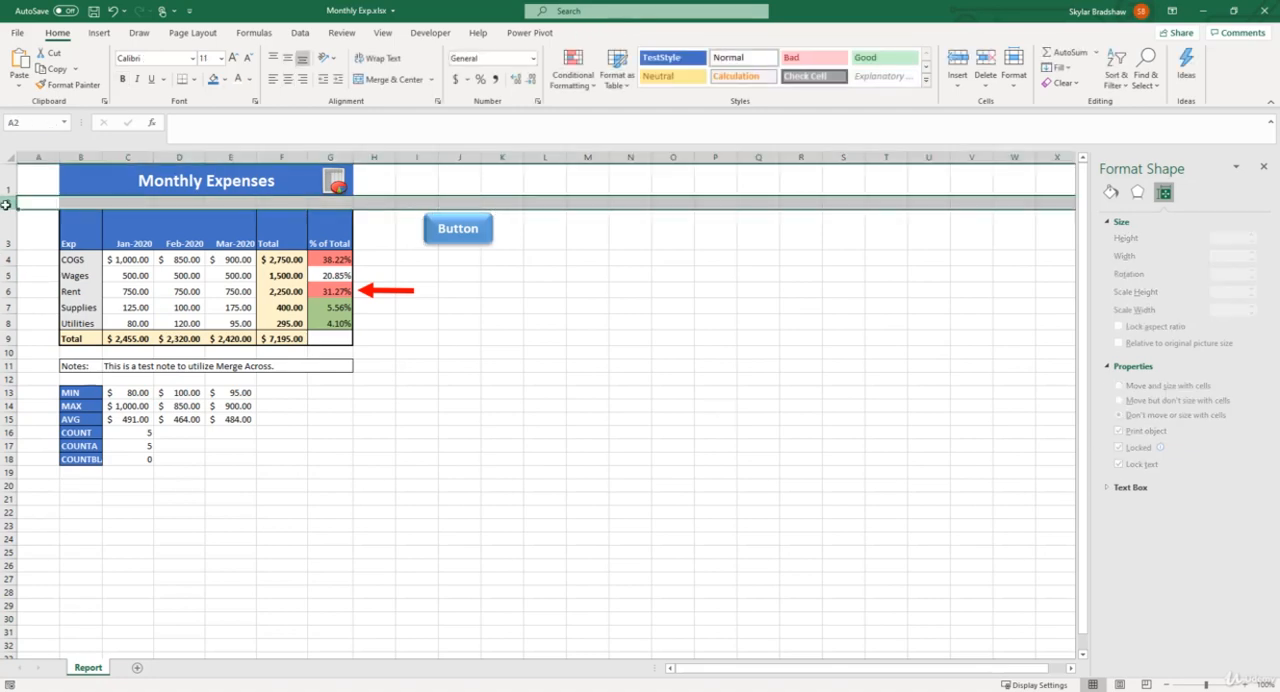
{"action": "key", "text": "ctrl+shift+plus"}
{"action": "left_click", "coordinate": [38, 157]}
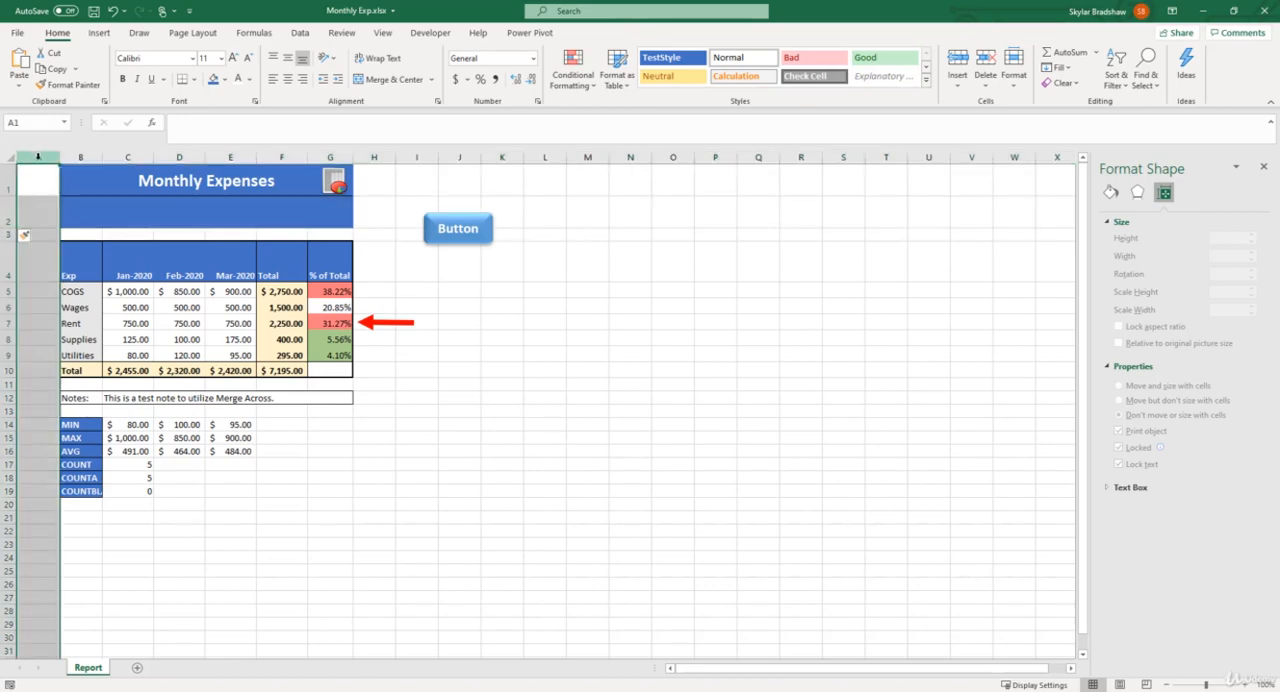
{"action": "key", "text": "ctrl+shift+plus"}
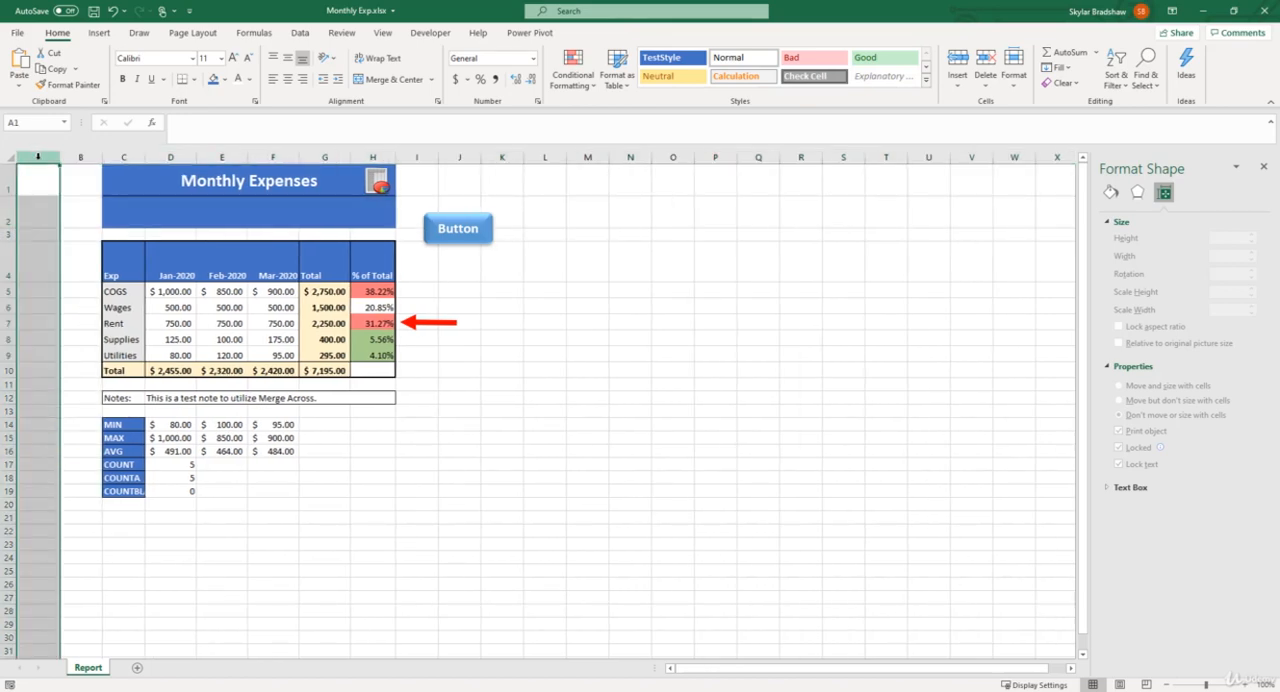
{"action": "key", "text": "ctrl+z"}
{"action": "key", "text": "ctrl+z"}
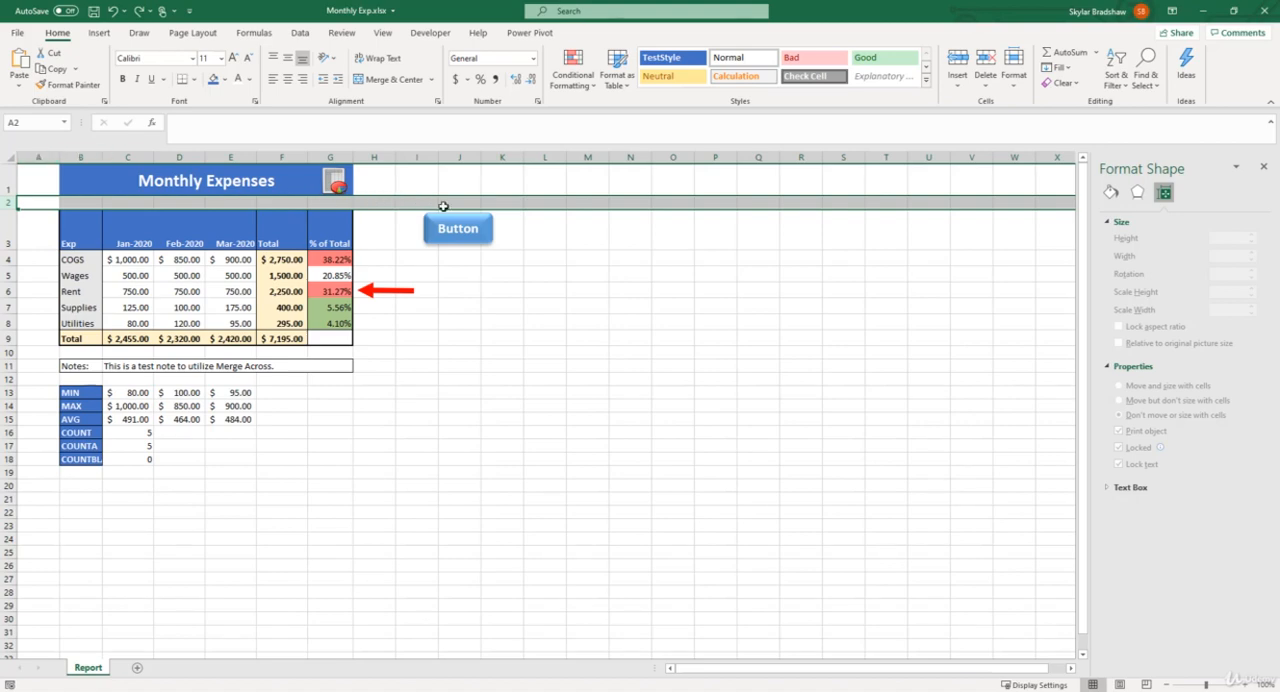
Move the Button shape closer to the expense table, over columns H and I, and check the sheet in the print preview.
{"action": "left_click", "coordinate": [487, 224]}
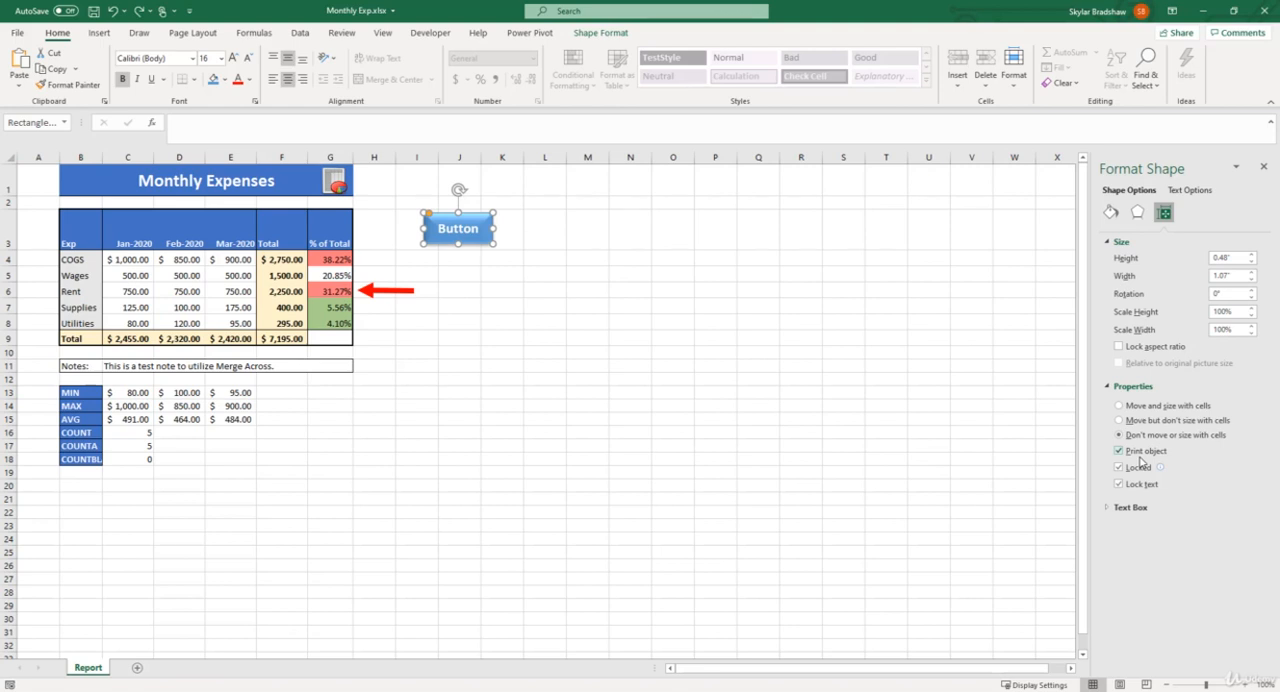
{"action": "left_click_drag", "start_coordinate": [482, 216], "coordinate": [437, 218]}
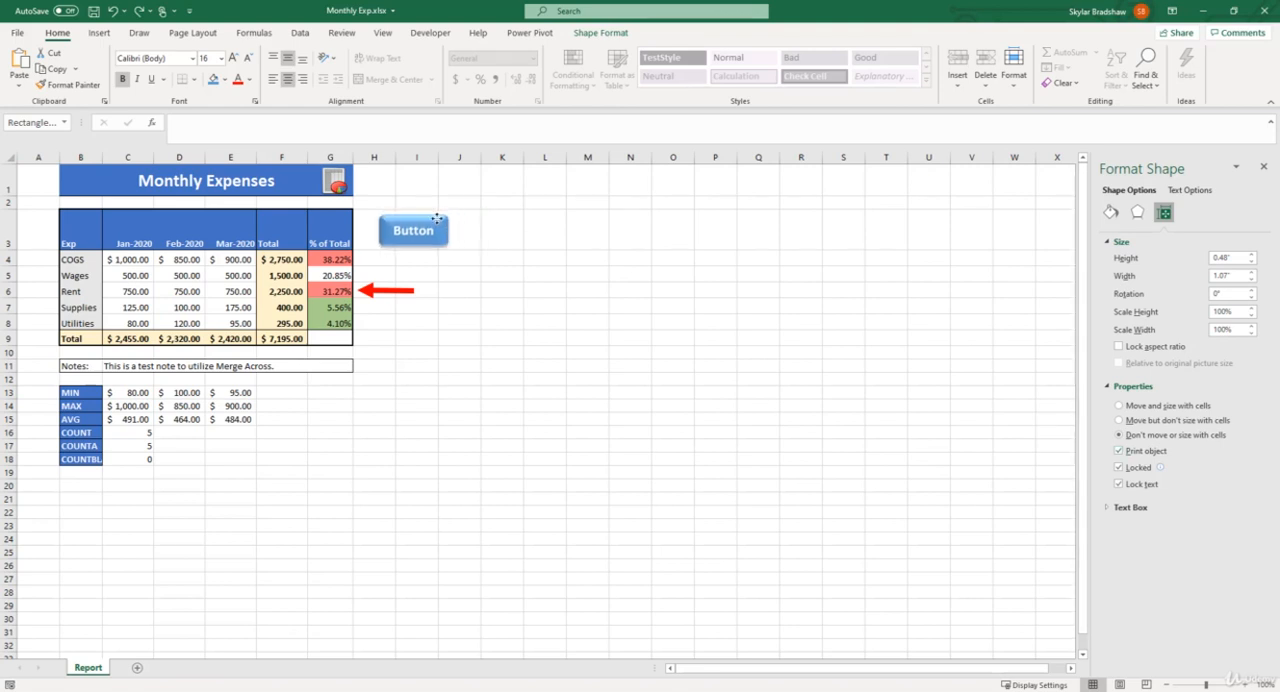
{"action": "left_click", "coordinate": [14, 32]}
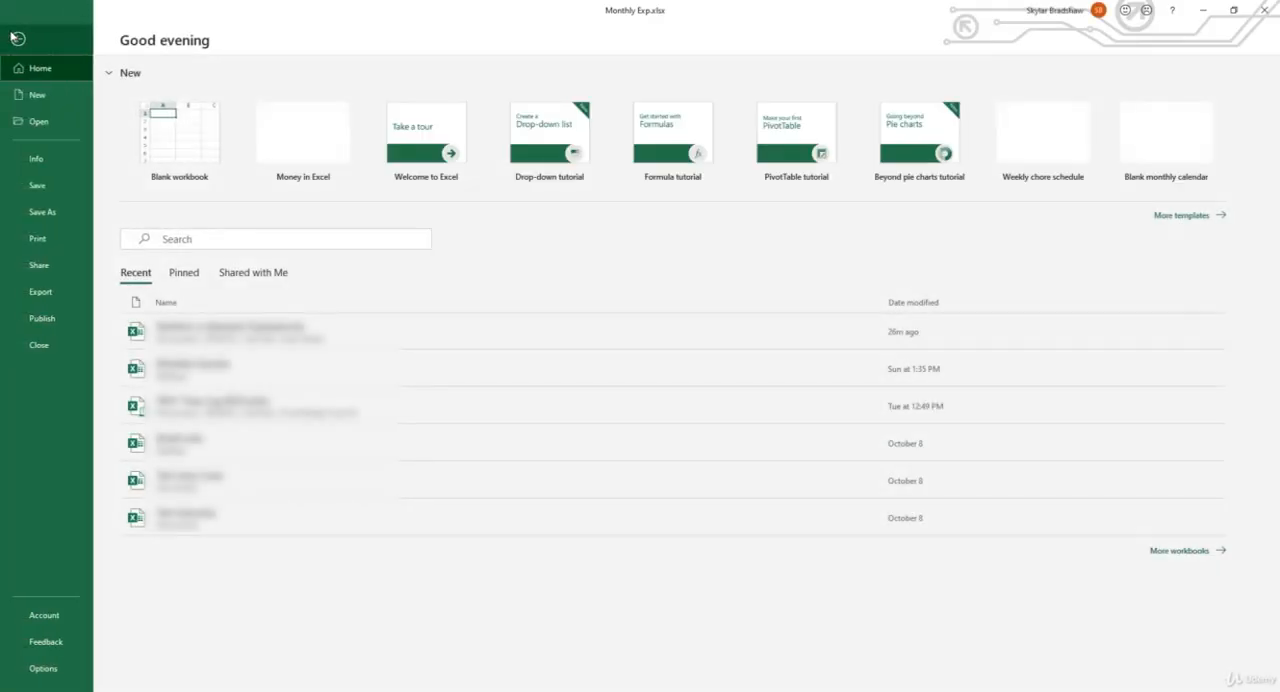
{"action": "left_click", "coordinate": [46, 237]}
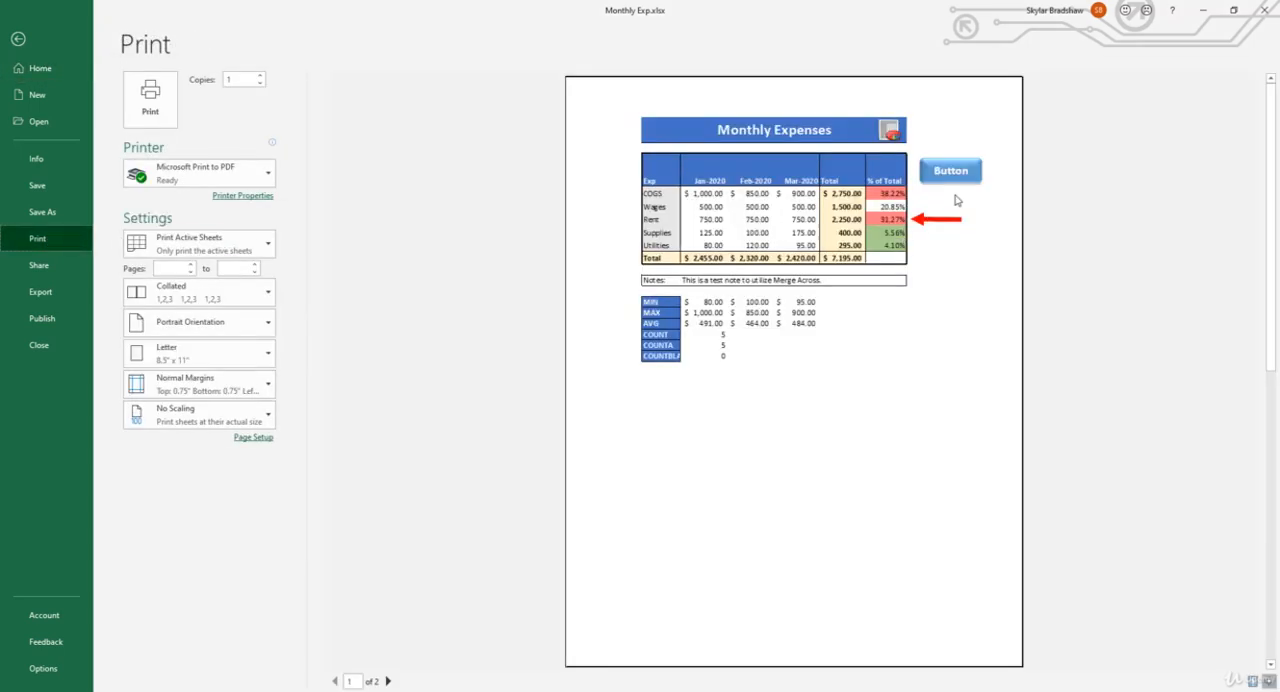
{"action": "left_click", "coordinate": [18, 38]}
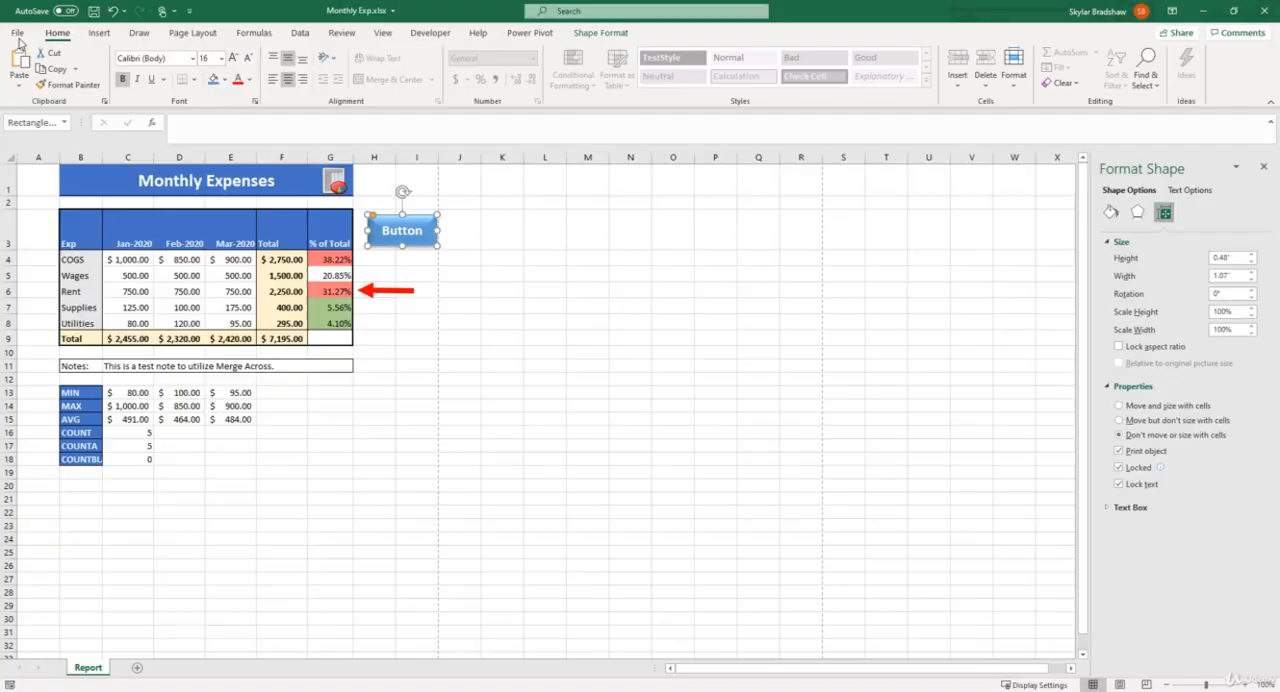
Turn off Print object for the Button shape and check the print preview again before returning to the sheet.
{"action": "left_click", "coordinate": [1119, 451]}
{"action": "left_click", "coordinate": [18, 33]}
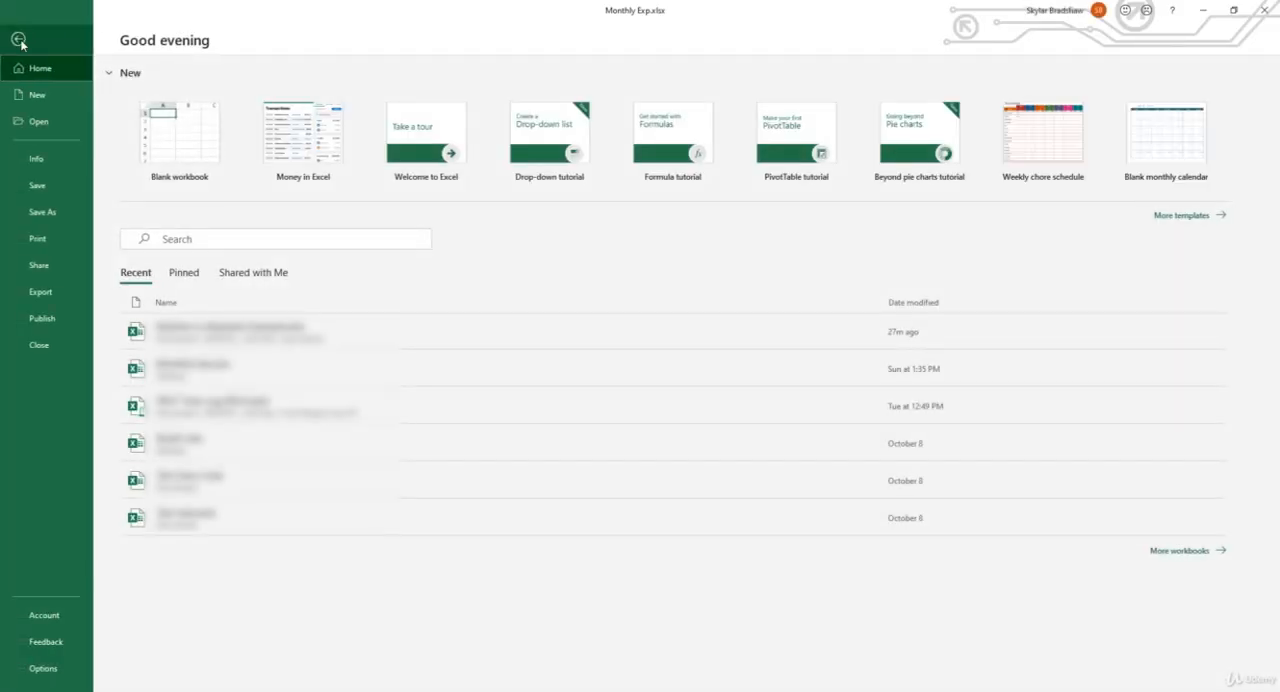
{"action": "left_click", "coordinate": [49, 235]}
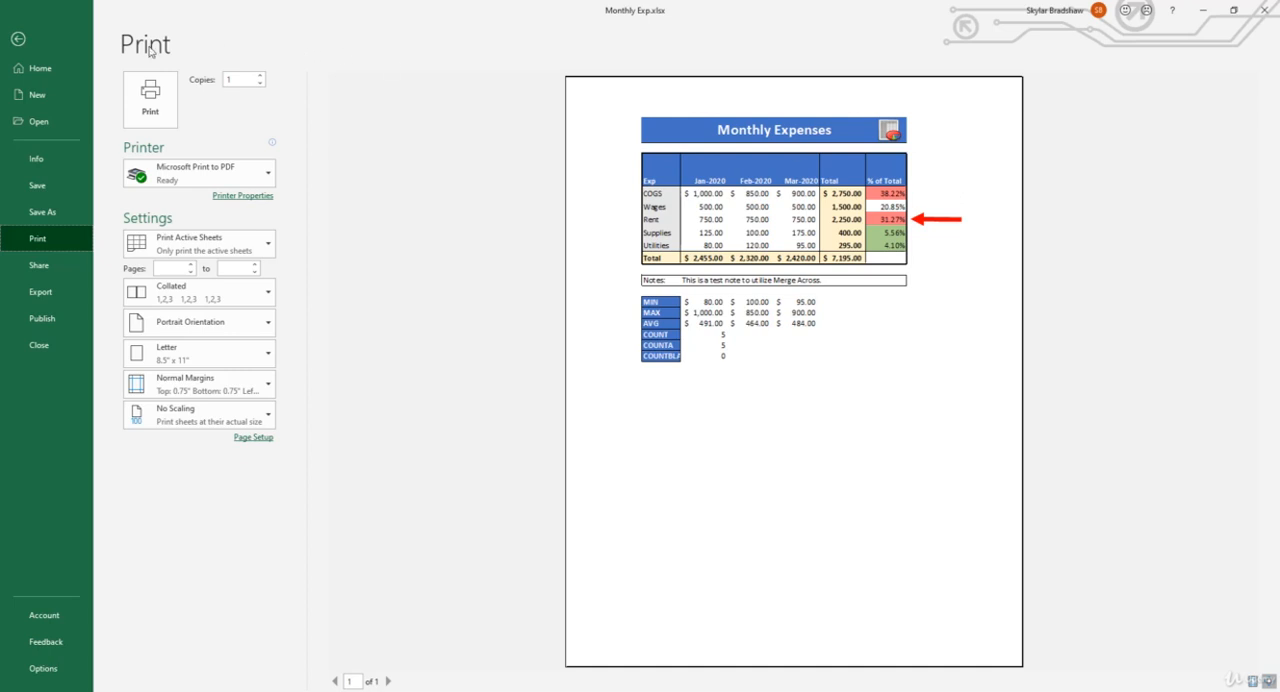
{"action": "left_click", "coordinate": [16, 44]}
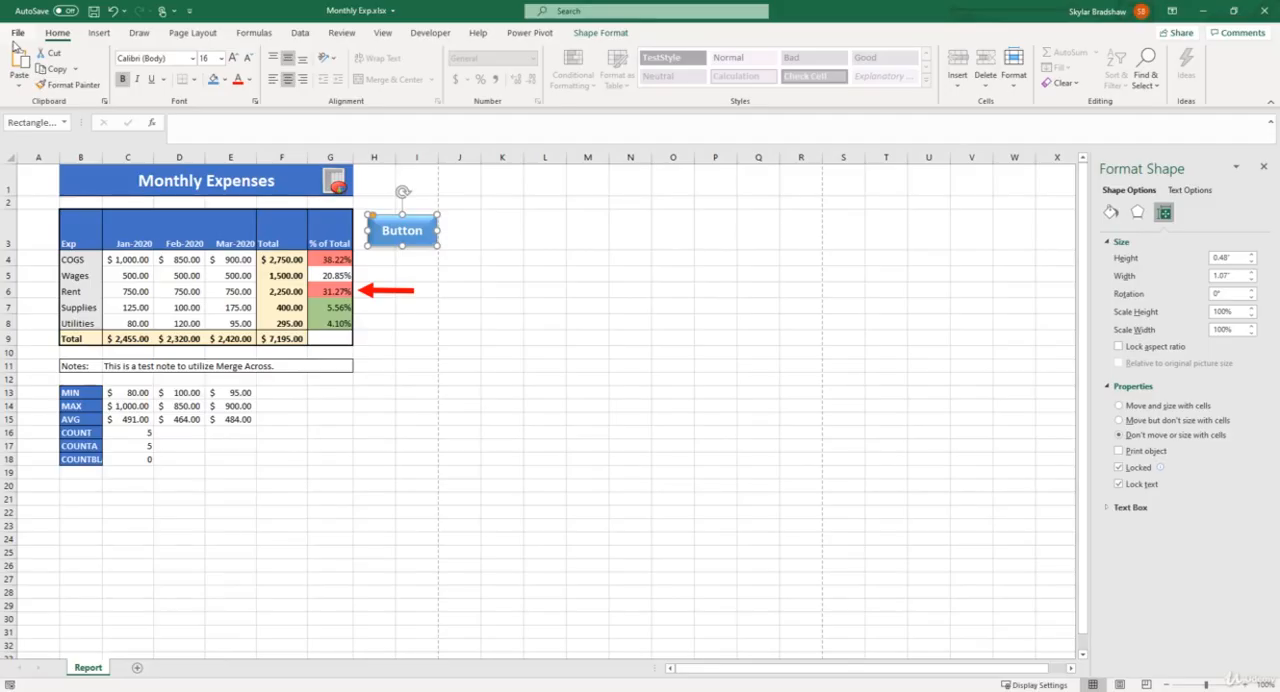